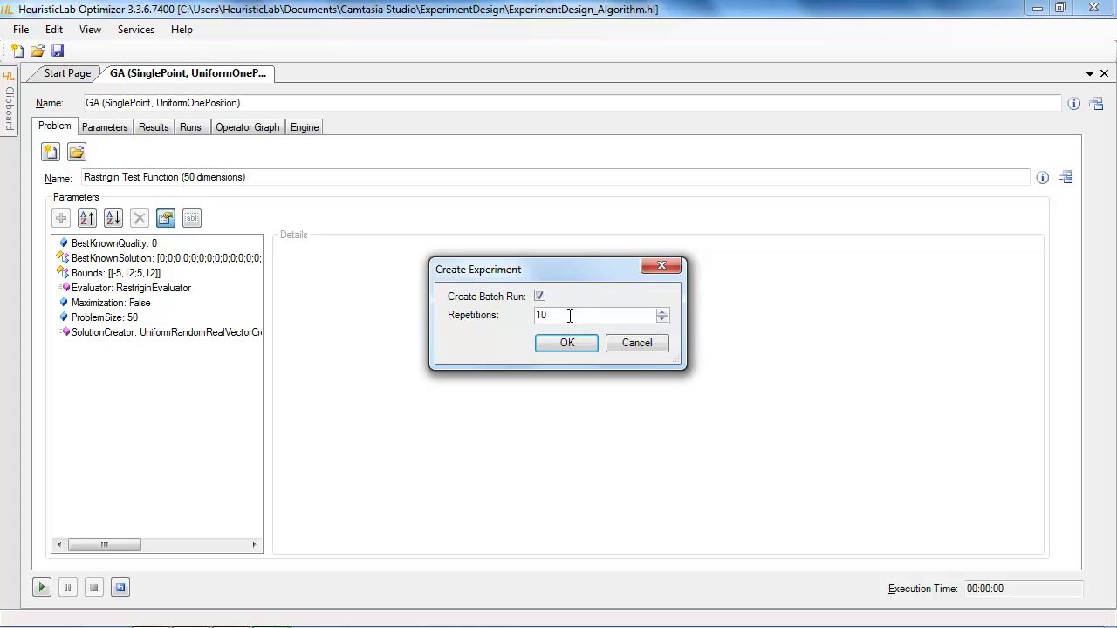
Set the batch run to 3 repetitions and create the experiment from the genetic algorithm
{"action": "double_click", "coordinate": [569, 315]}
{"action": "type", "text": "3"}
{"action": "left_click", "coordinate": [559, 343]}
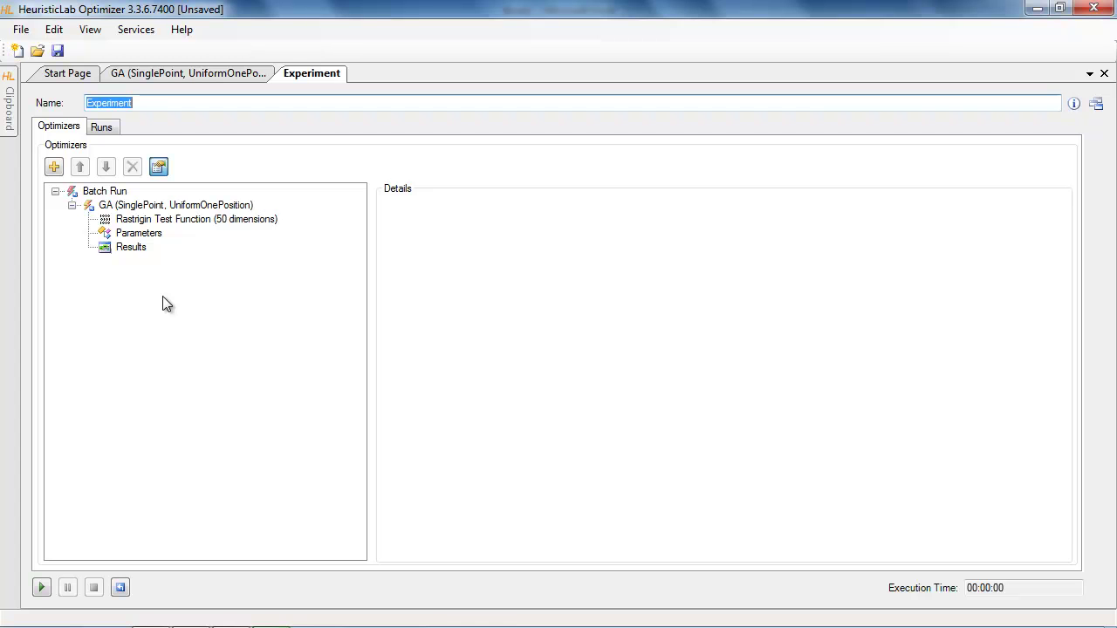
Copy the batch run twice within the experiment to get three identical batch runs
{"action": "left_click", "coordinate": [106, 192]}
{"action": "left_click_drag", "start_coordinate": [107, 194], "coordinate": [115, 295]}
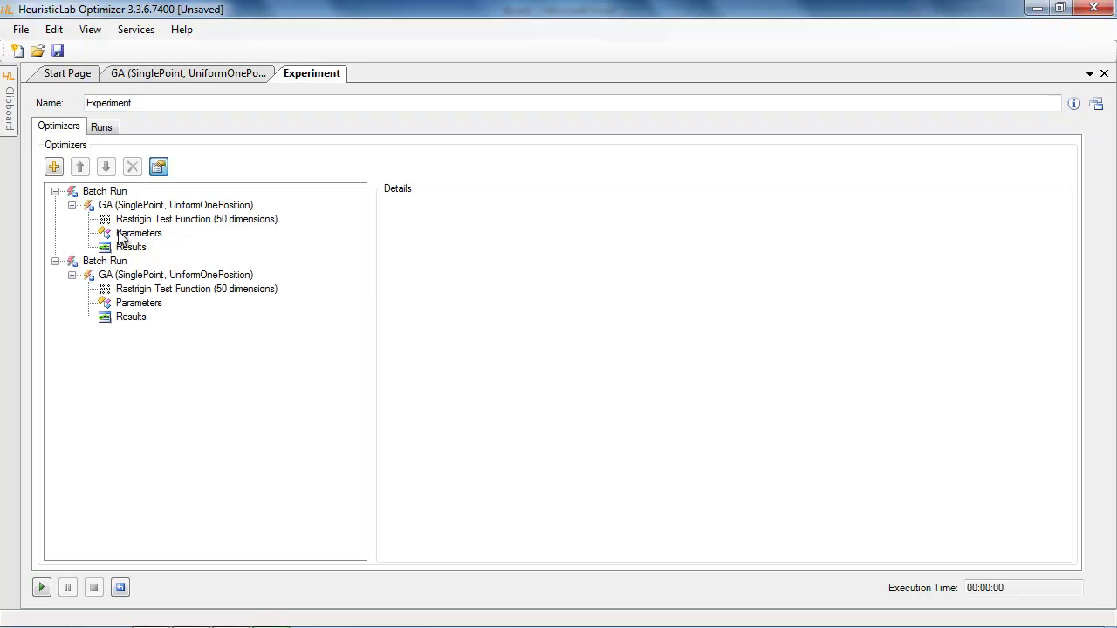
{"action": "left_click_drag", "start_coordinate": [107, 191], "coordinate": [131, 371]}
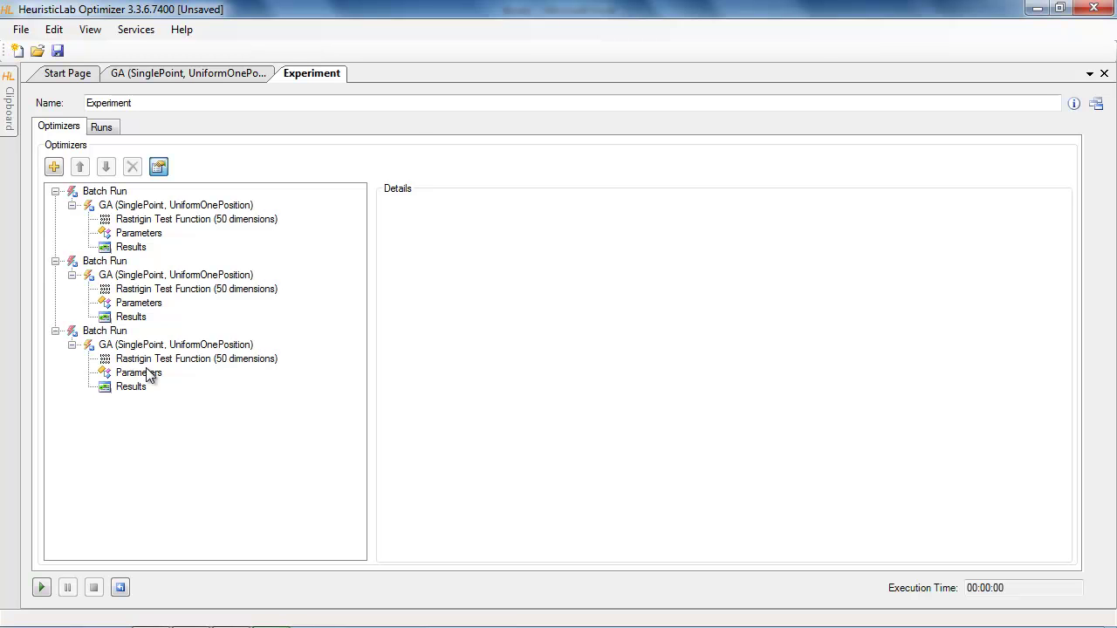
Set the crossover of the second batch run's genetic algorithm to DiscreteCrossover
{"action": "left_click", "coordinate": [140, 303]}
{"action": "left_click", "coordinate": [456, 267]}
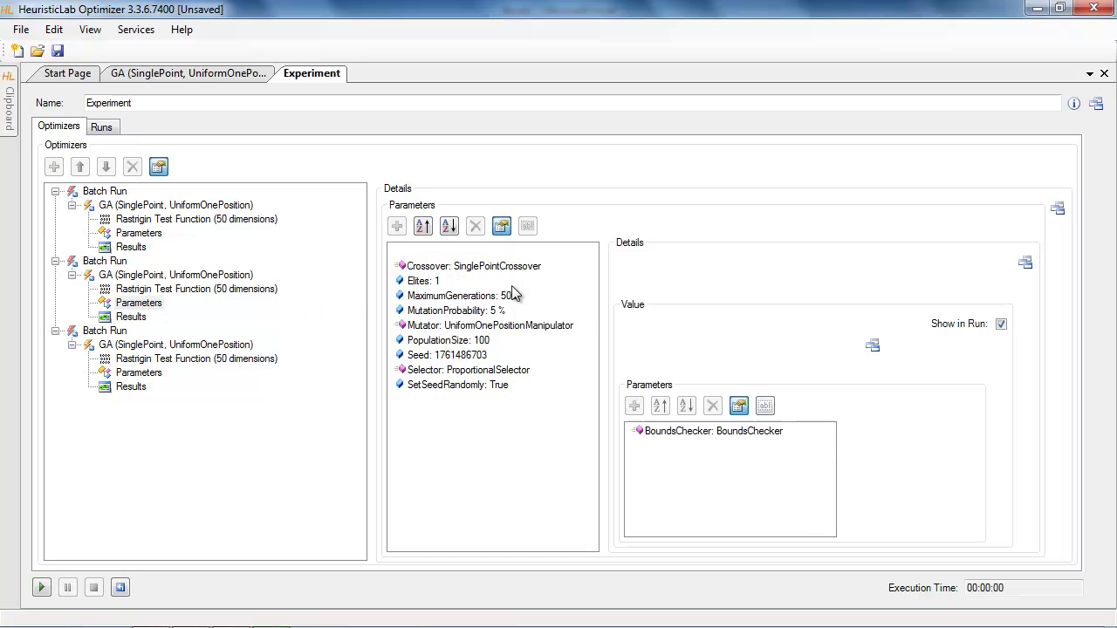
{"action": "left_click", "coordinate": [686, 325]}
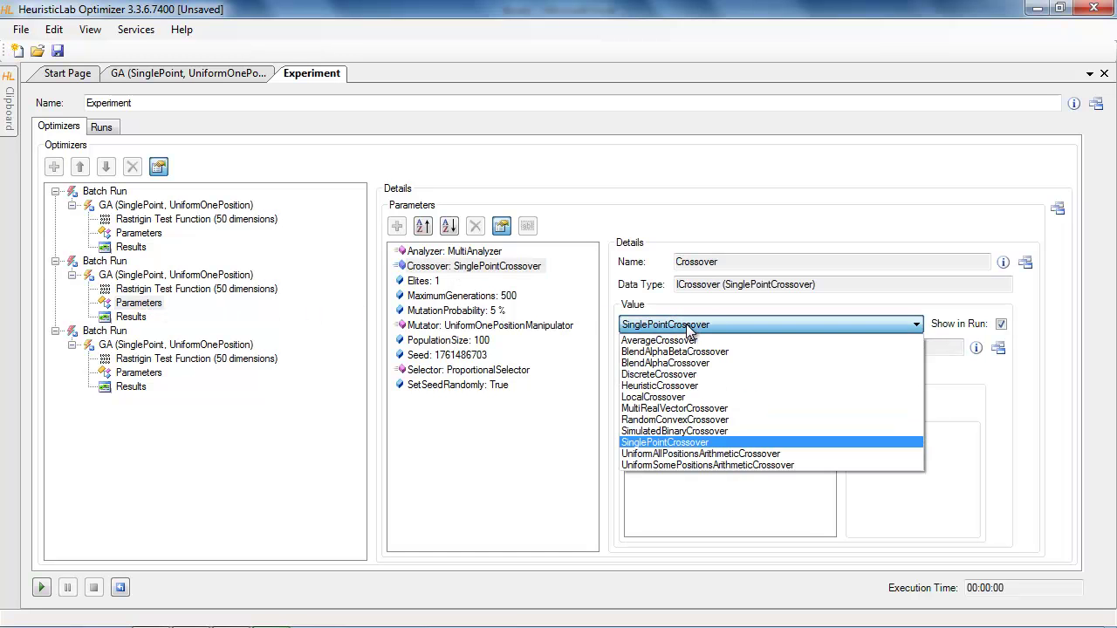
{"action": "left_click", "coordinate": [689, 374]}
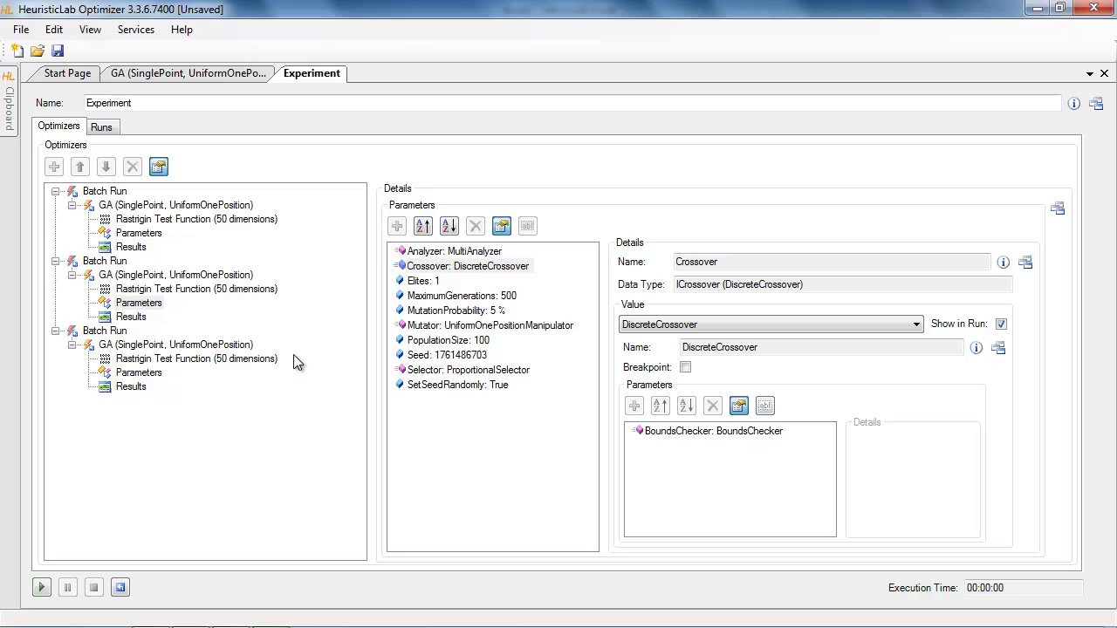
Set the crossover of the third batch run's genetic algorithm to AverageCrossover
{"action": "left_click", "coordinate": [139, 373]}
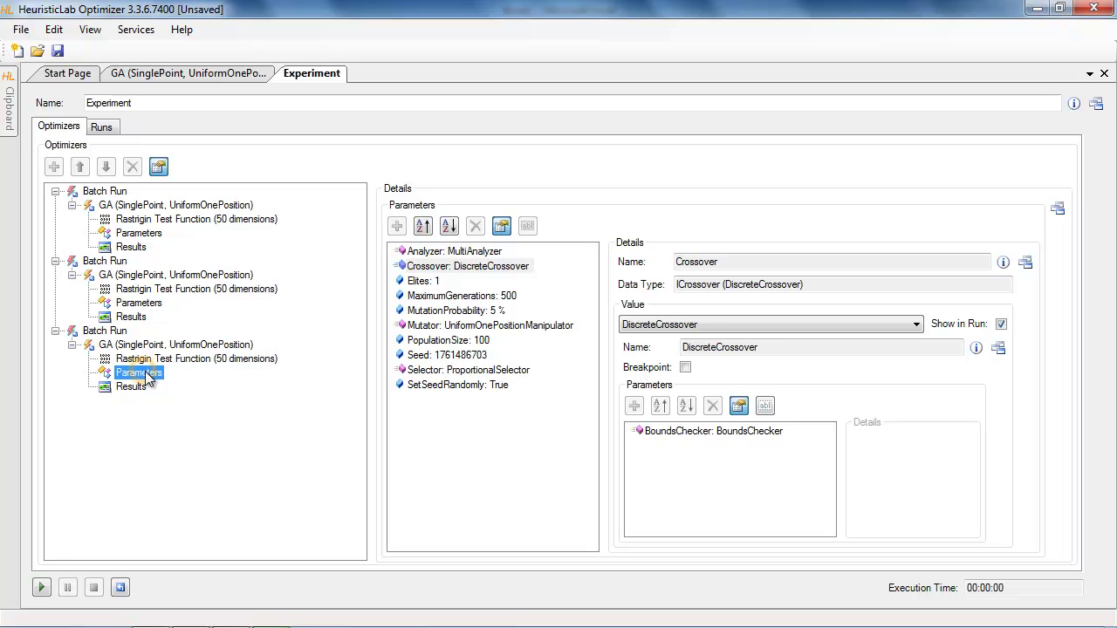
{"action": "left_click", "coordinate": [688, 325]}
{"action": "left_click", "coordinate": [690, 338]}
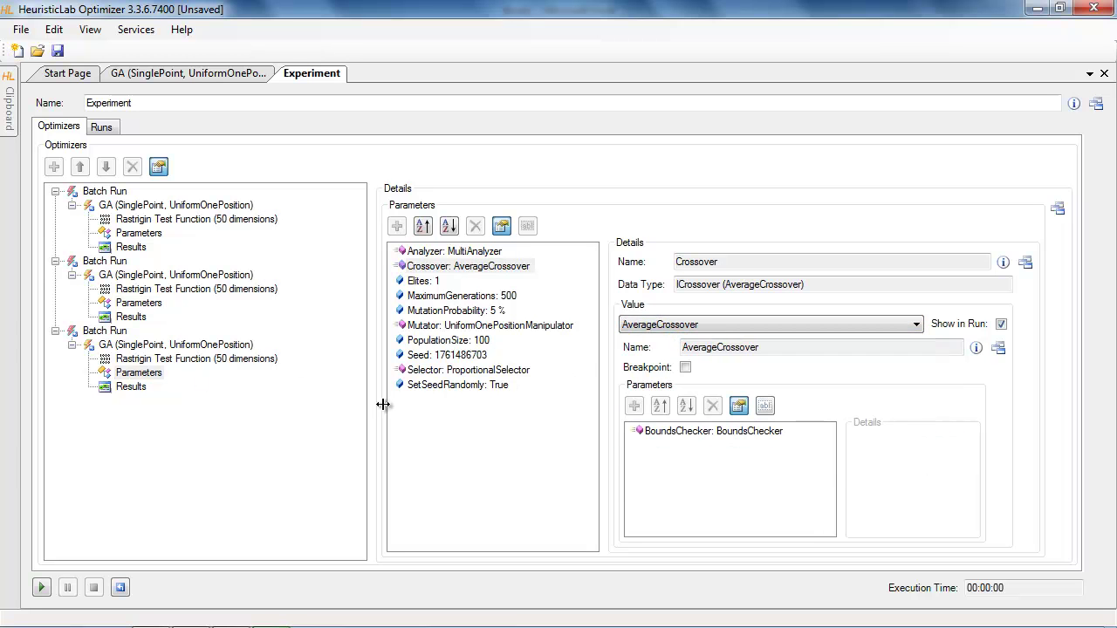
{"action": "left_click", "coordinate": [227, 435]}
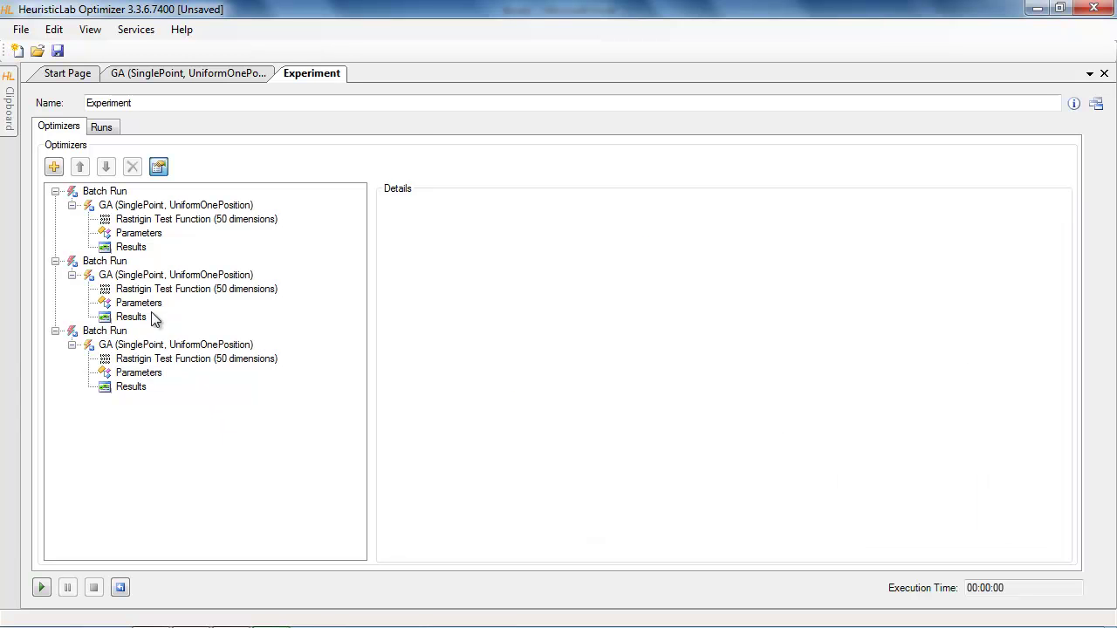
Rename the second batch run's algorithm as "GA (Discrete, UniformOnePosition)"
{"action": "left_click", "coordinate": [155, 276]}
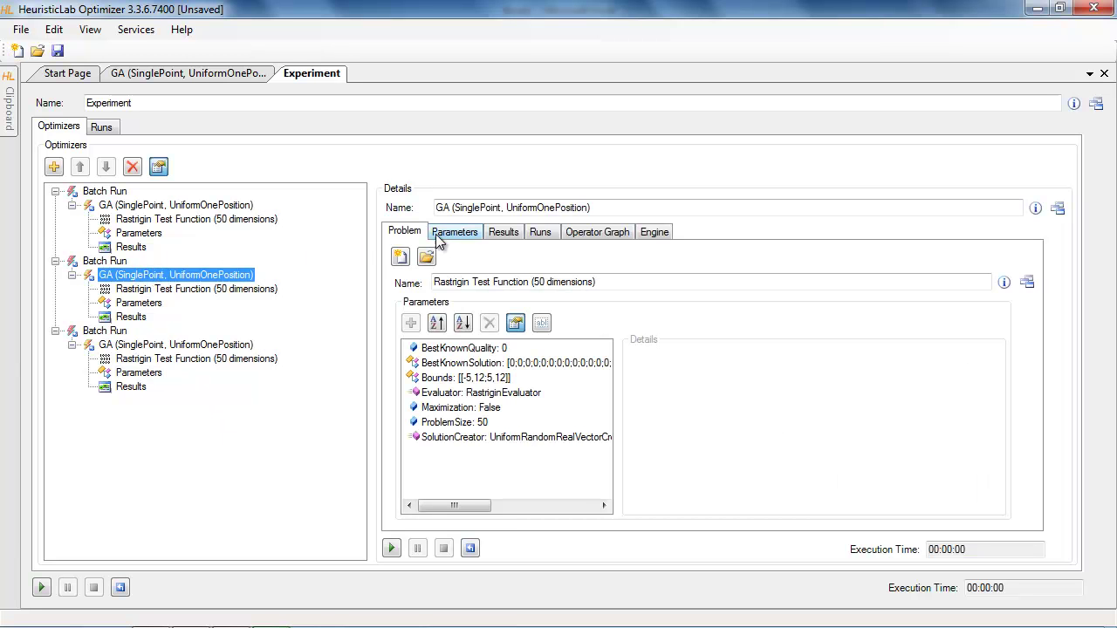
{"action": "left_click", "coordinate": [500, 208]}
{"action": "key", "text": "ctrl+shift+Left"}
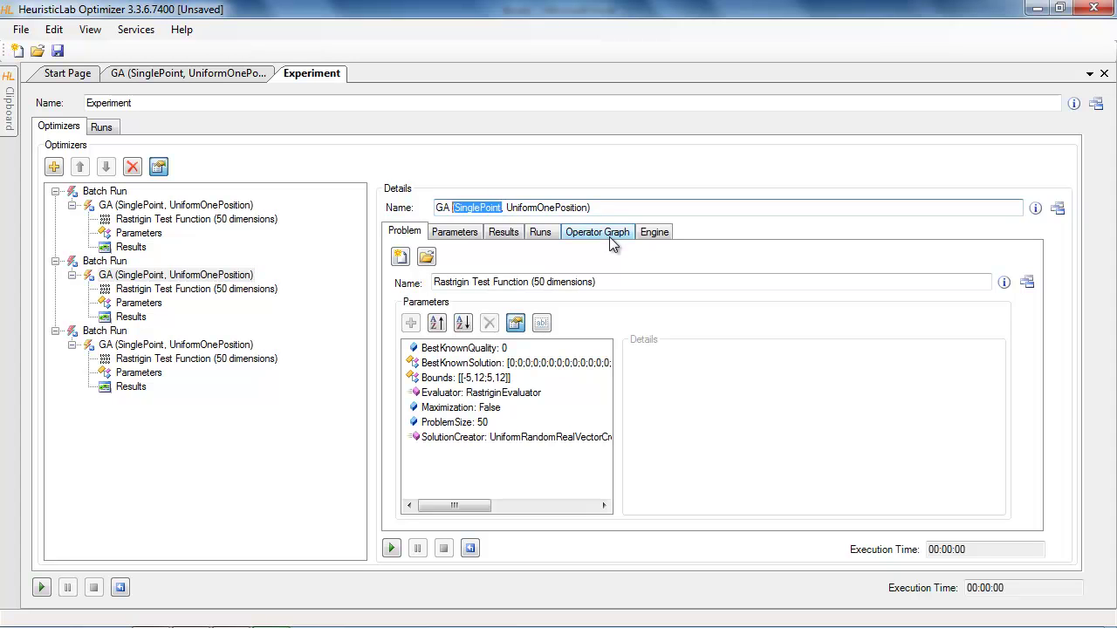
{"action": "type", "text": "Discr"}
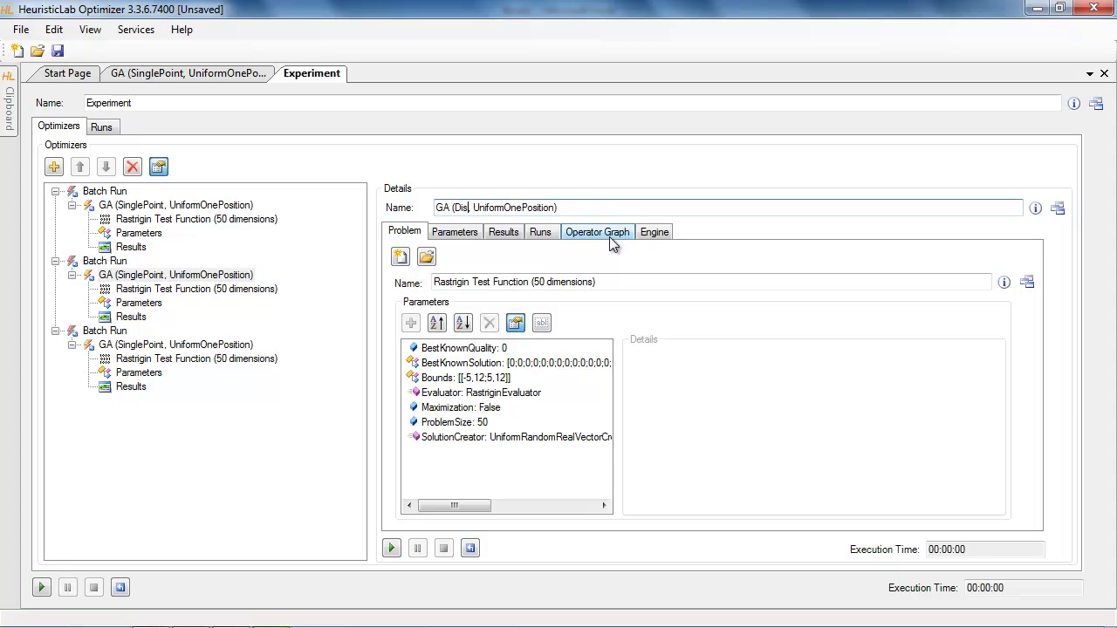
{"action": "type", "text": "ete"}
Rename the third batch run's algorithm as "GA (Average, UniformOnePosition)"
{"action": "left_click", "coordinate": [210, 349]}
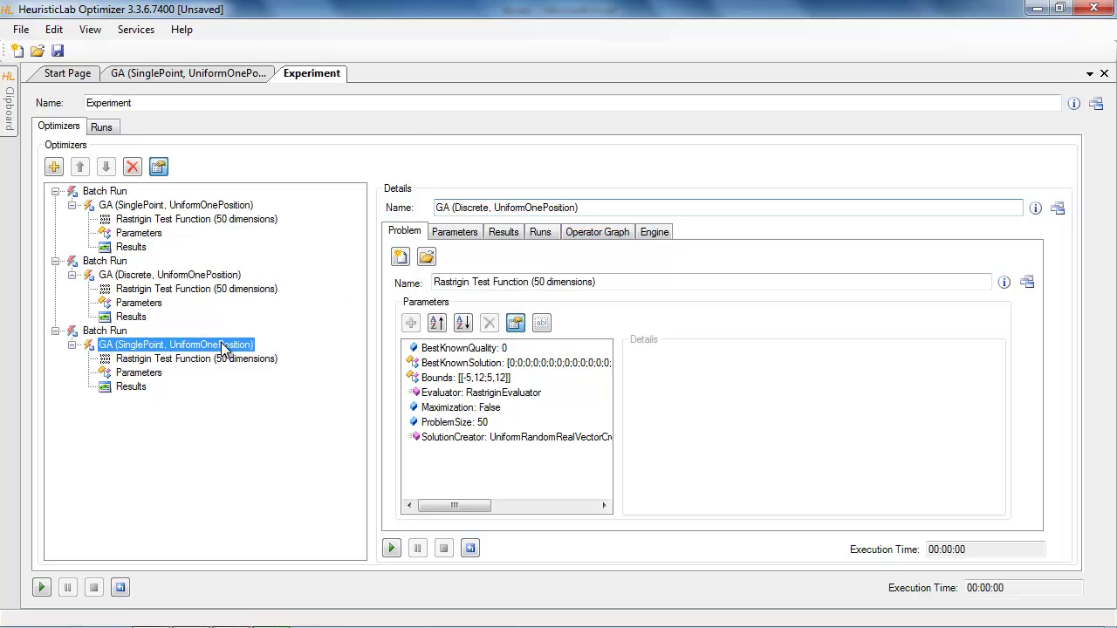
{"action": "left_click", "coordinate": [501, 208]}
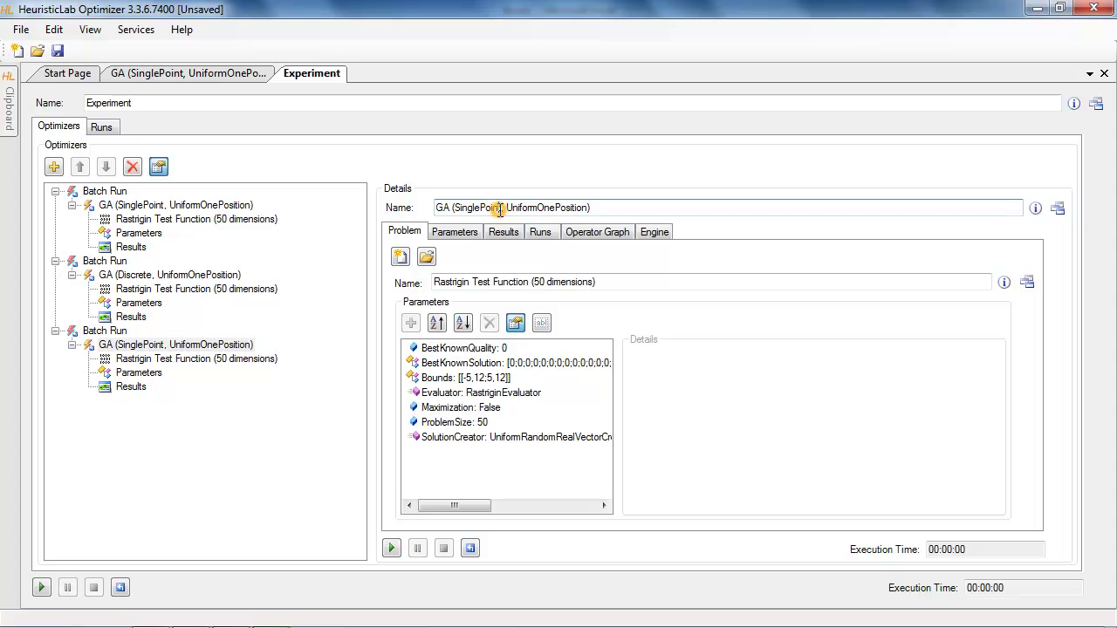
{"action": "key", "text": "ctrl+shift+Left"}
{"action": "type", "text": "Average"}
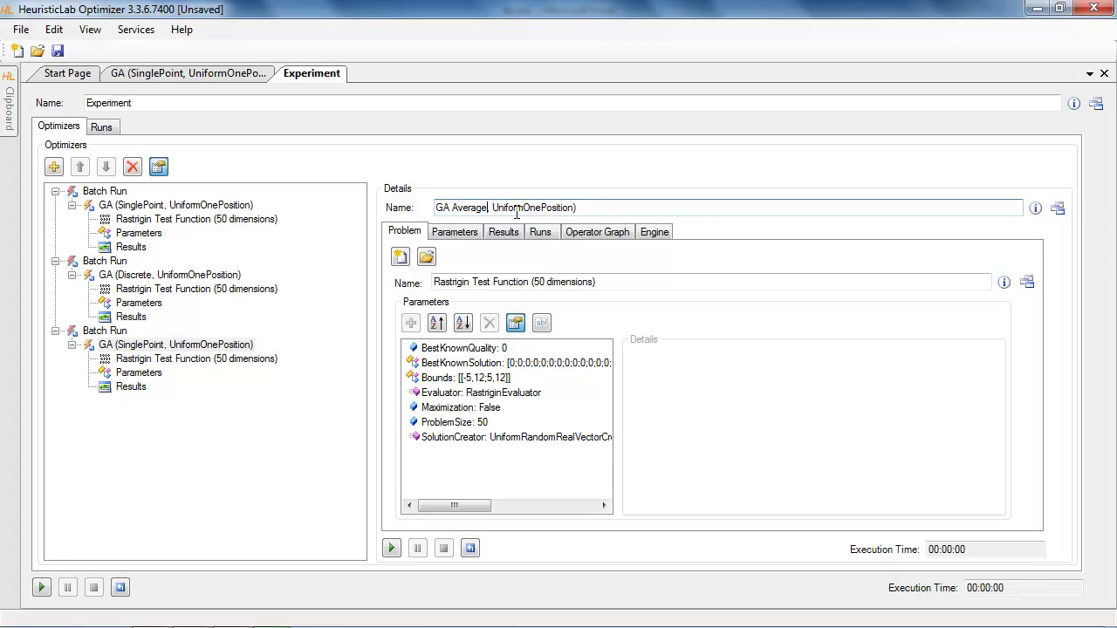
{"action": "type", "text": "("}
{"action": "left_click", "coordinate": [193, 443]}
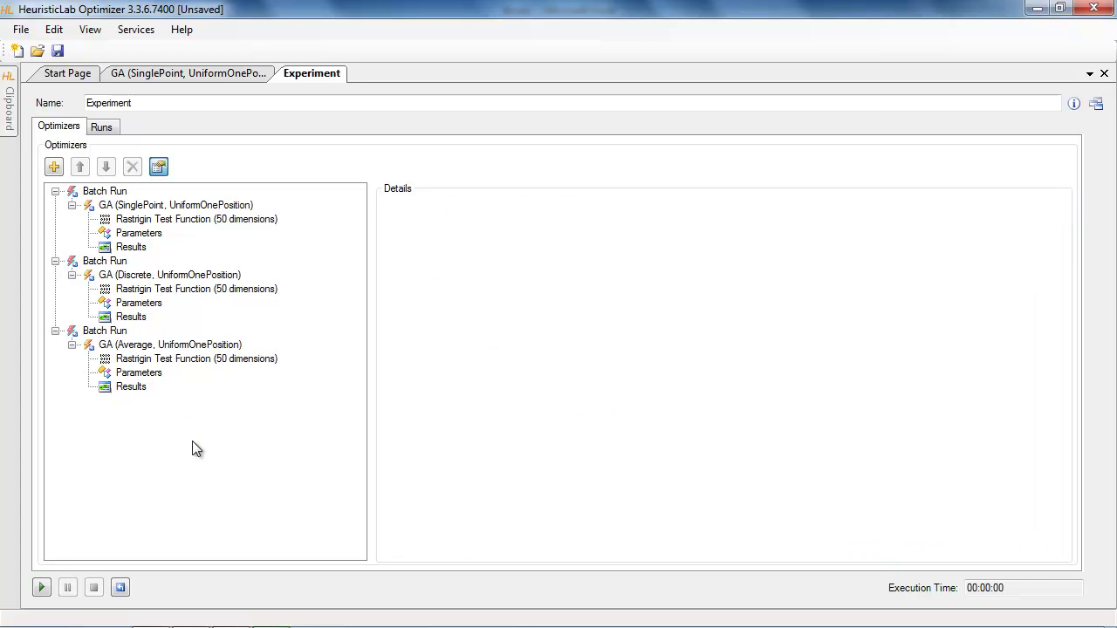
Add an empty Experiment from HeuristicLab.Optimization 3.3 to the optimizers of the main experiment
{"action": "left_click", "coordinate": [54, 167]}
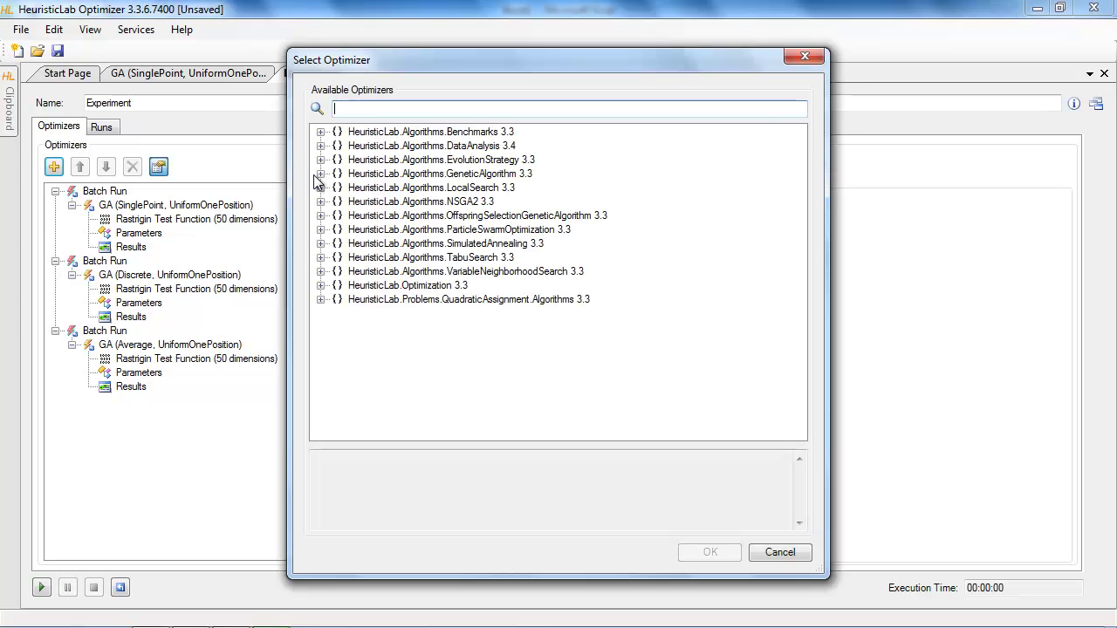
{"action": "double_click", "coordinate": [446, 285]}
{"action": "left_click", "coordinate": [406, 314]}
{"action": "left_click", "coordinate": [710, 558]}
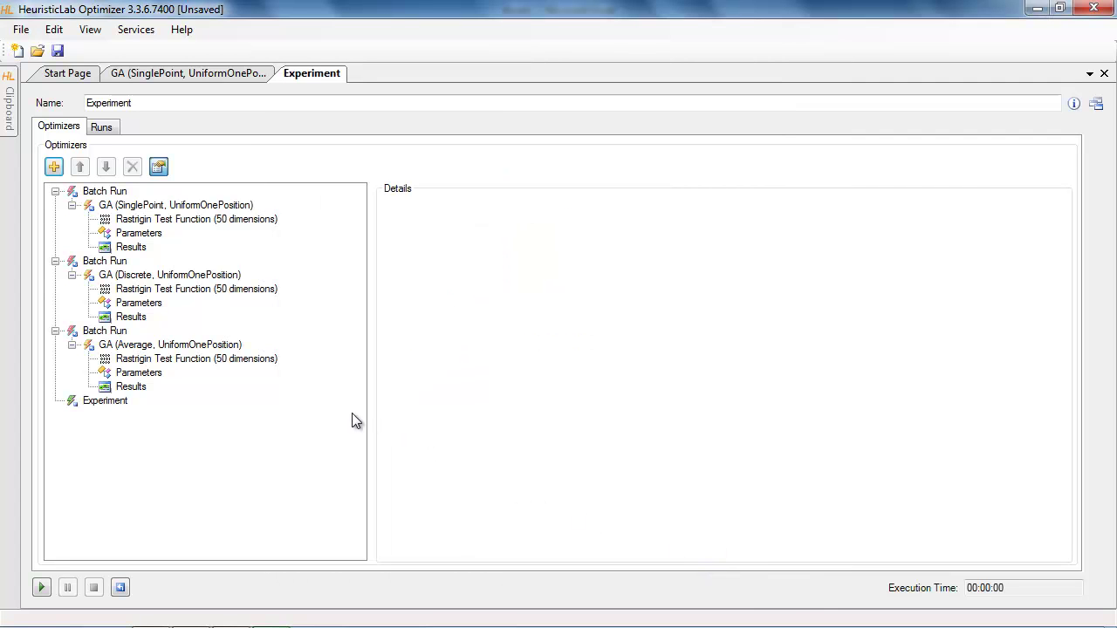
Move all three batch runs into the nested experiment
{"action": "left_click", "coordinate": [112, 192]}
{"action": "left_click_drag", "start_coordinate": [111, 195], "coordinate": [117, 406]}
{"action": "left_click_drag", "start_coordinate": [112, 192], "coordinate": [116, 342]}
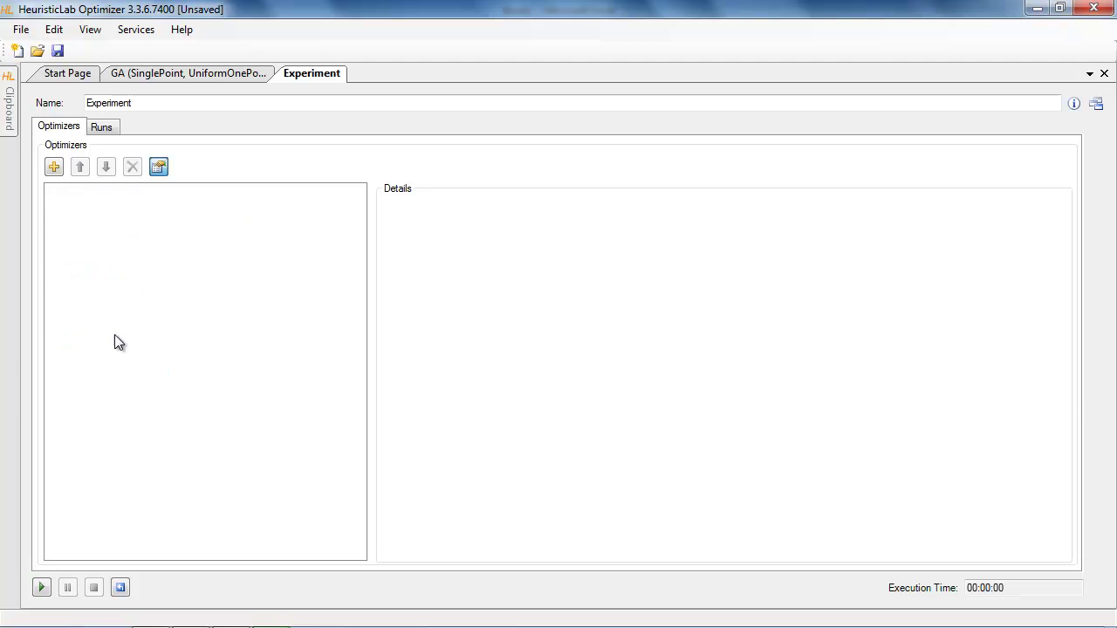
{"action": "left_click_drag", "start_coordinate": [114, 192], "coordinate": [109, 261]}
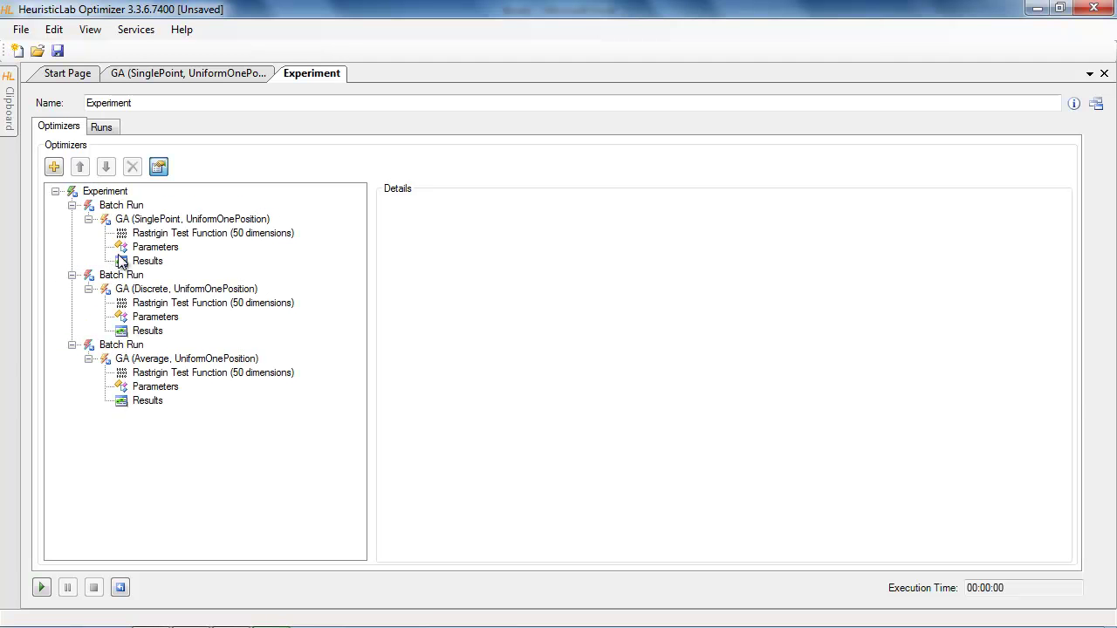
Rename the nested experiment as "UniformOnePosition"
{"action": "left_click", "coordinate": [109, 193]}
{"action": "left_click", "coordinate": [531, 207]}
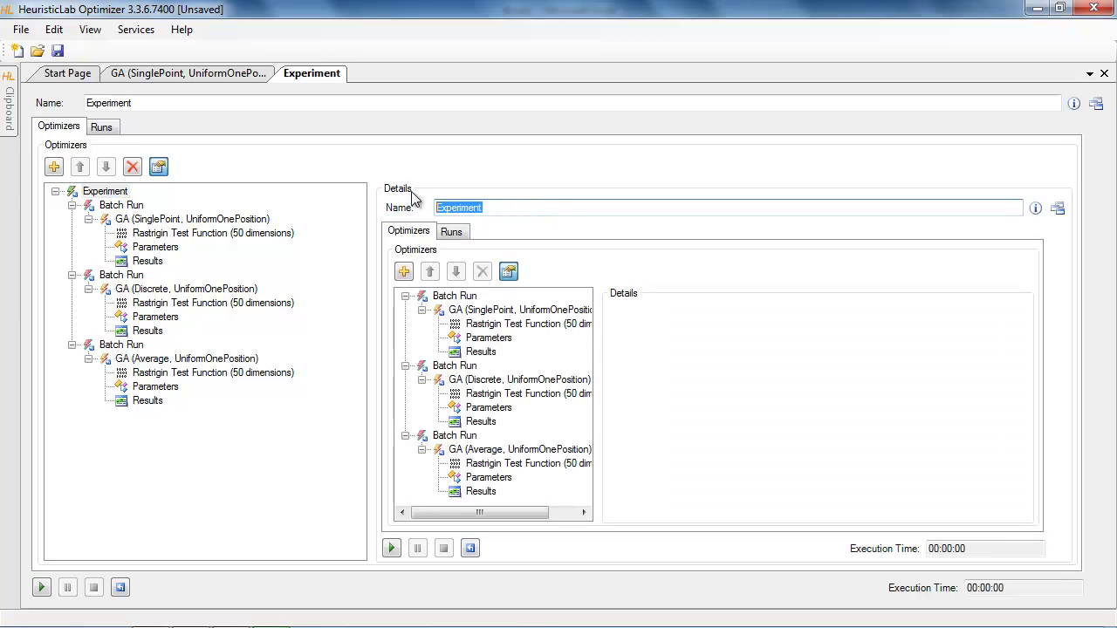
{"action": "type", "text": "Uniform"}
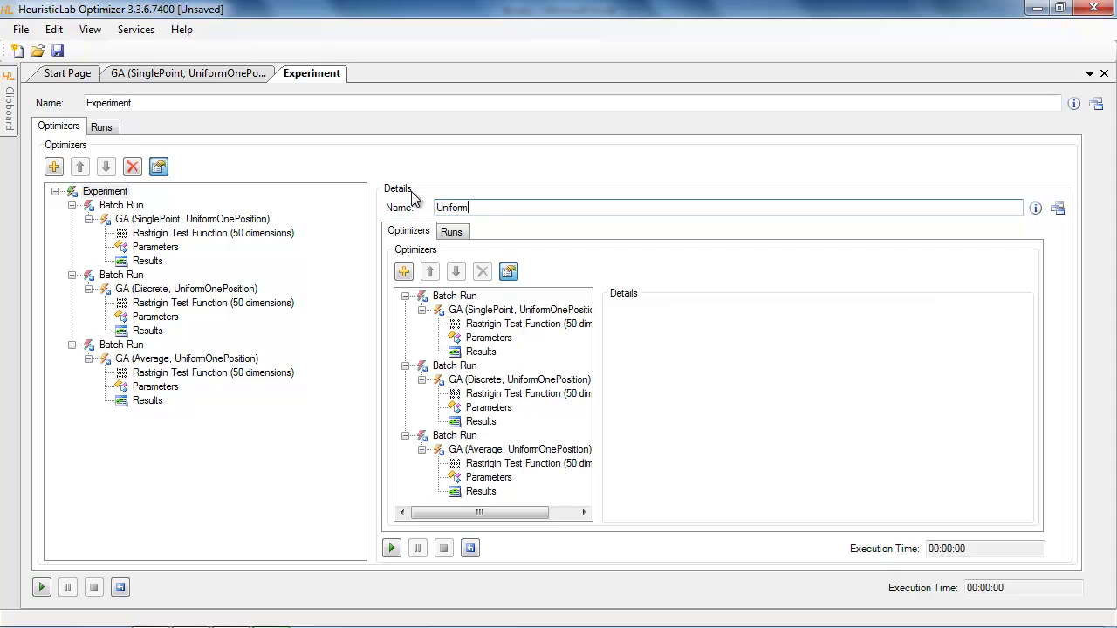
{"action": "type", "text": "OnePosition"}
{"action": "left_click", "coordinate": [197, 473]}
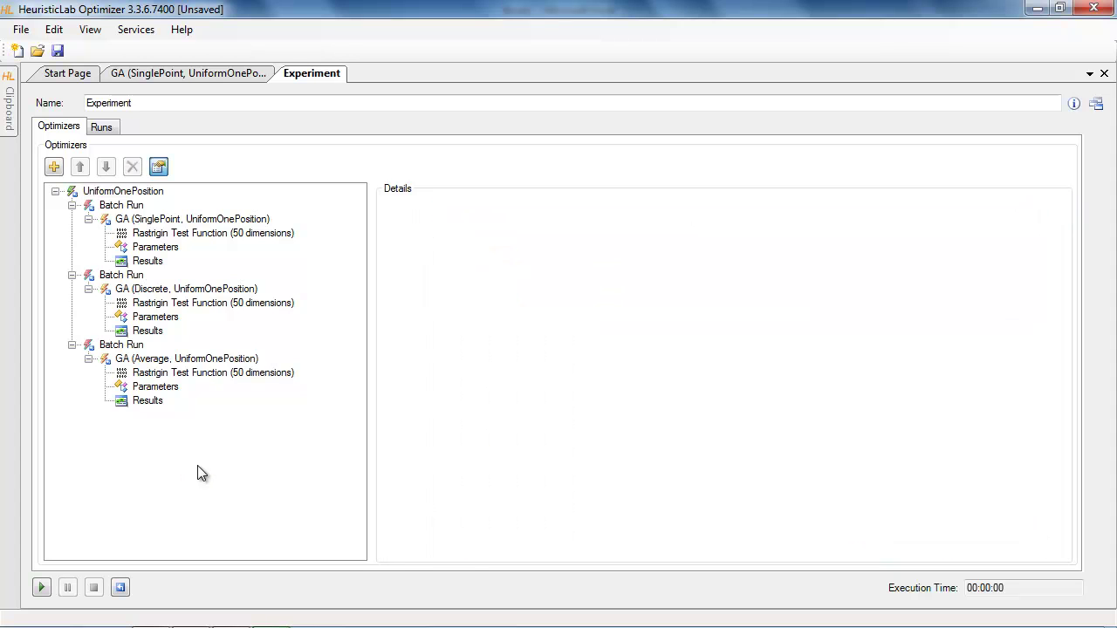
Duplicate the UniformOnePosition experiment and set the mutator of the copy's SinglePoint algorithm to FixedNormalAllPositionsManipulator
{"action": "left_click_drag", "start_coordinate": [115, 190], "coordinate": [105, 455]}
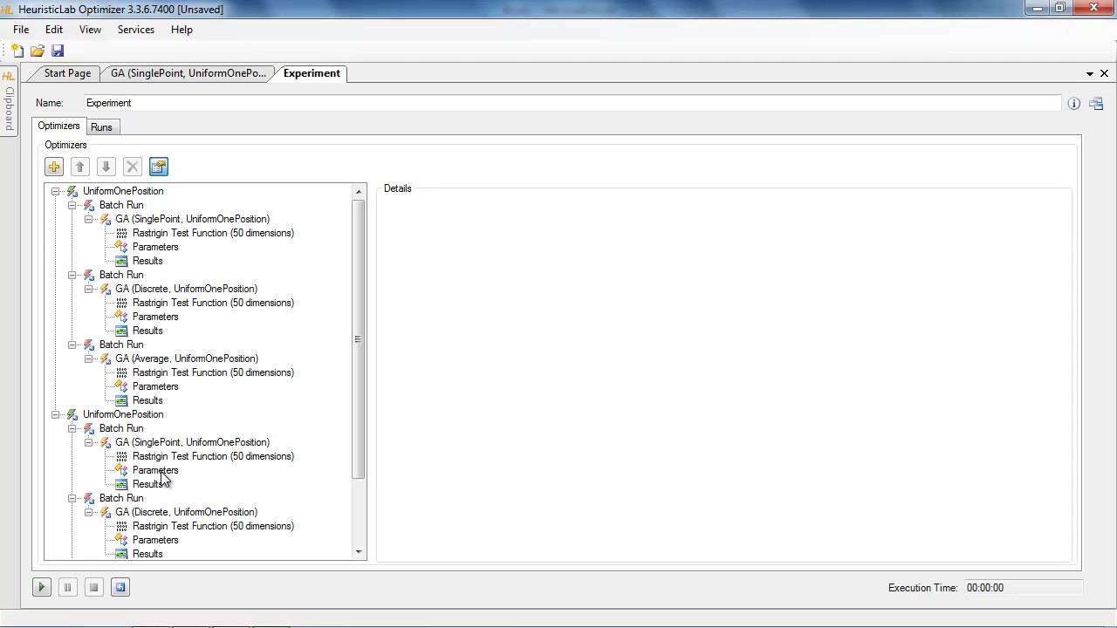
{"action": "left_click", "coordinate": [157, 471]}
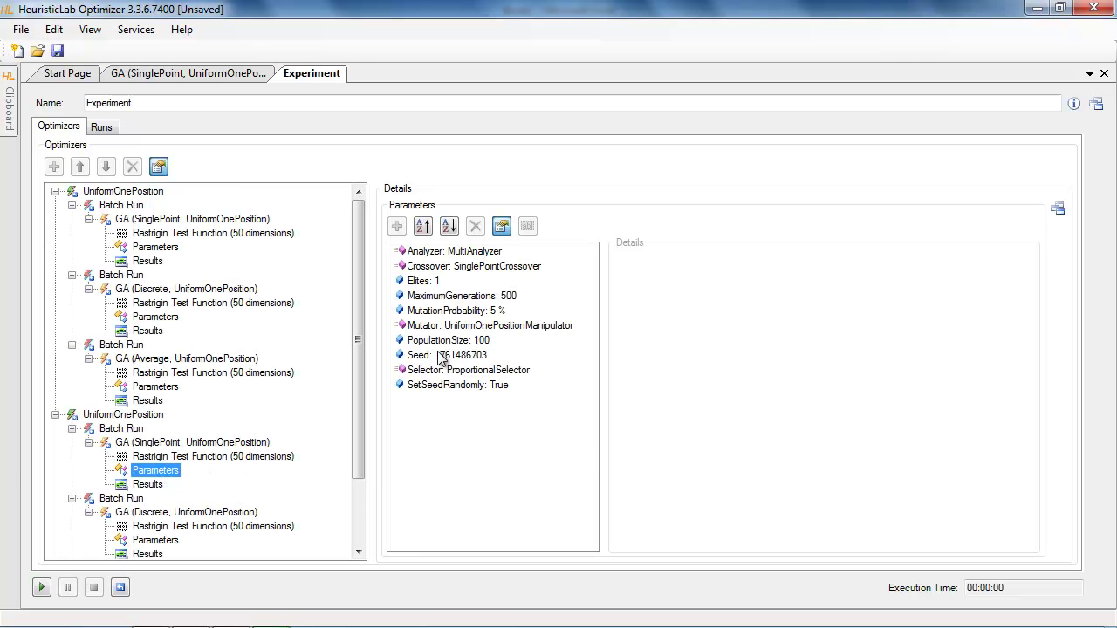
{"action": "left_click", "coordinate": [459, 326]}
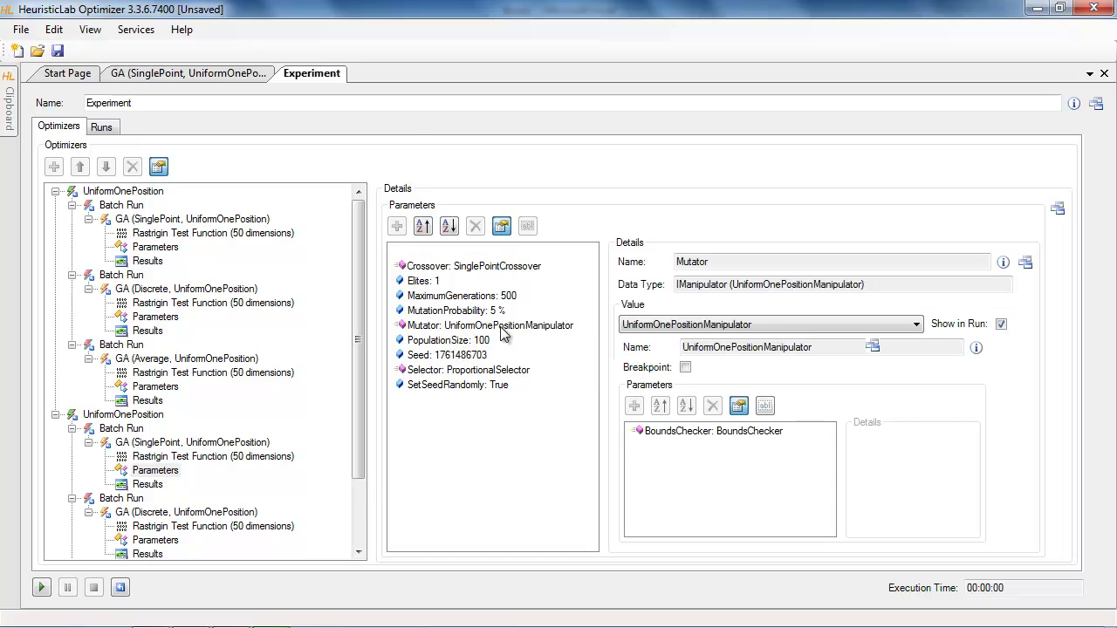
{"action": "left_click", "coordinate": [669, 332]}
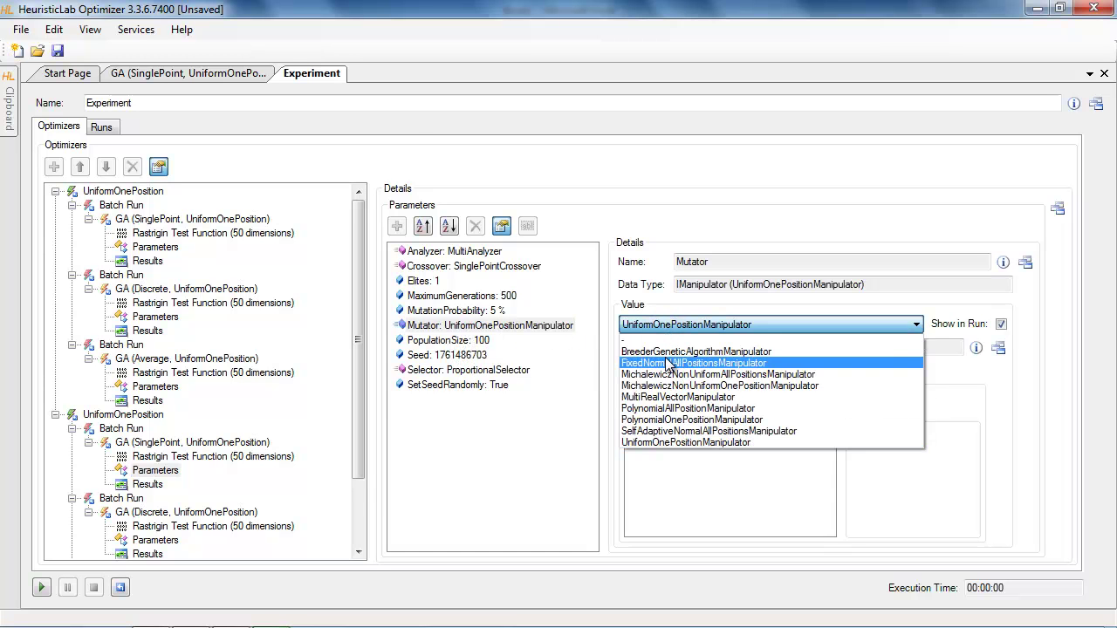
{"action": "left_click", "coordinate": [670, 363]}
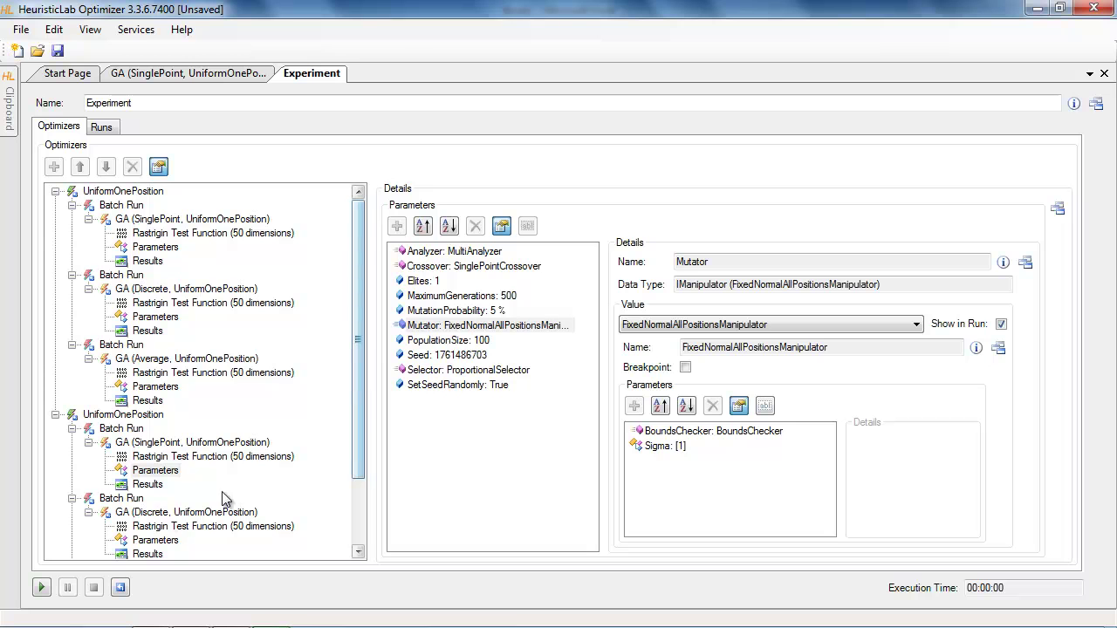
Set the mutator to FixedNormalAllPositionsManipulator for the Discrete and Average algorithms in the duplicated experiment
{"action": "left_click", "coordinate": [156, 541]}
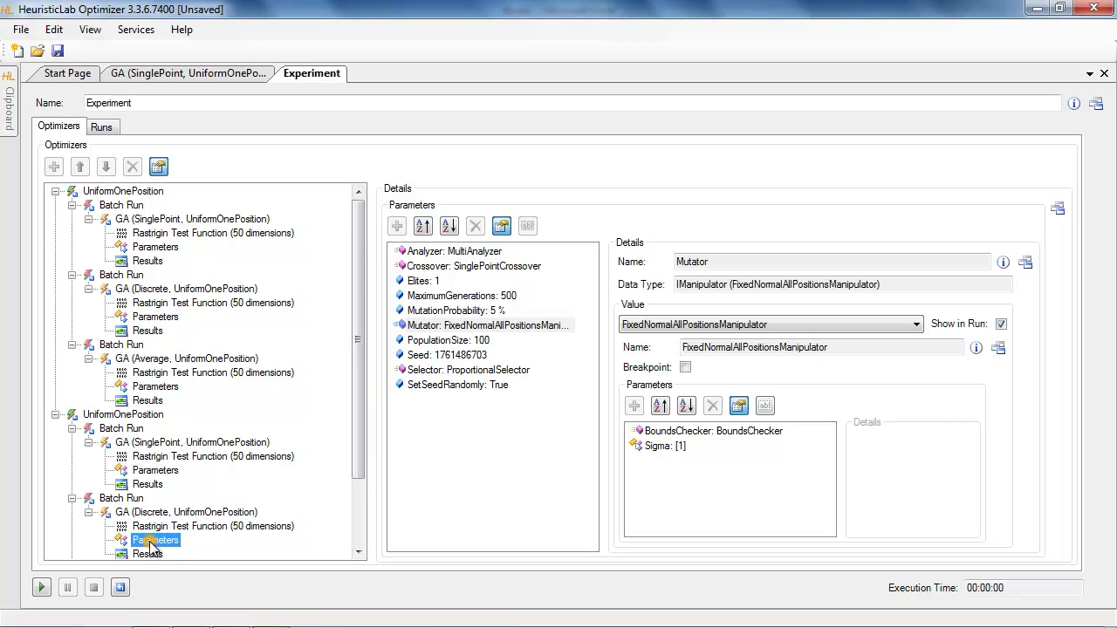
{"action": "left_click", "coordinate": [685, 332]}
{"action": "left_click", "coordinate": [677, 366]}
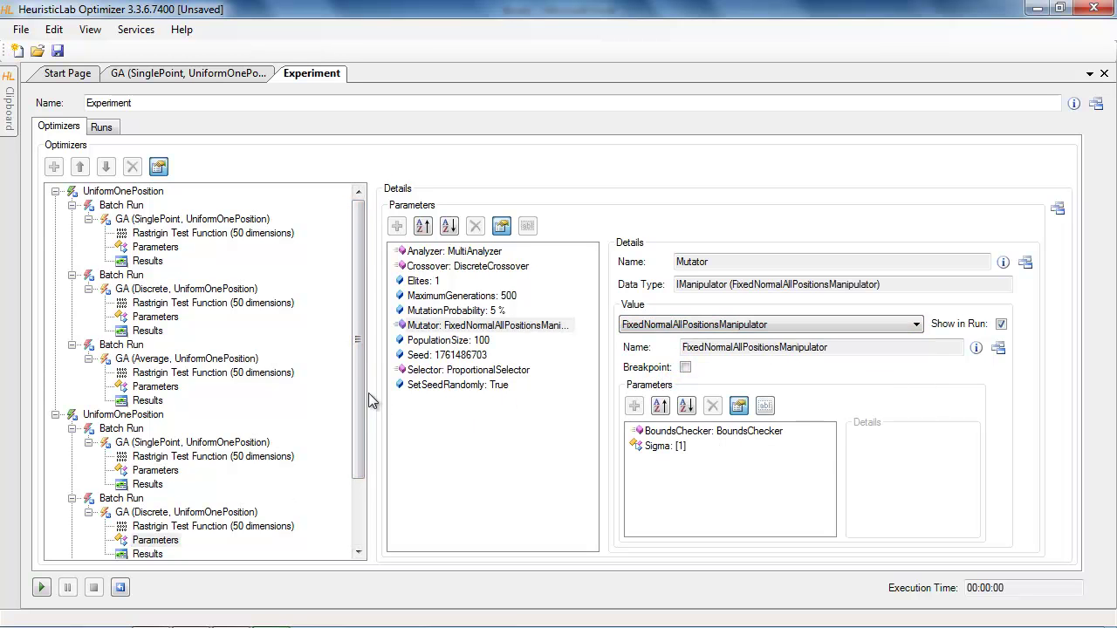
{"action": "scroll", "coordinate": [150, 528], "scroll_direction": "down", "scroll_amount": 2}
{"action": "left_click", "coordinate": [150, 527]}
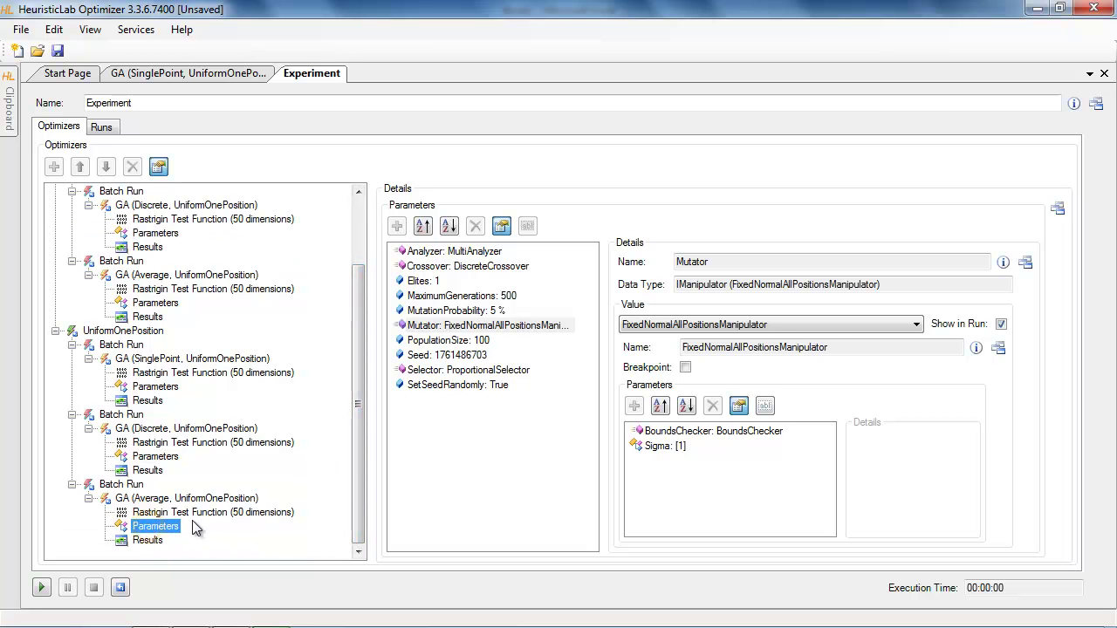
{"action": "left_click", "coordinate": [660, 324]}
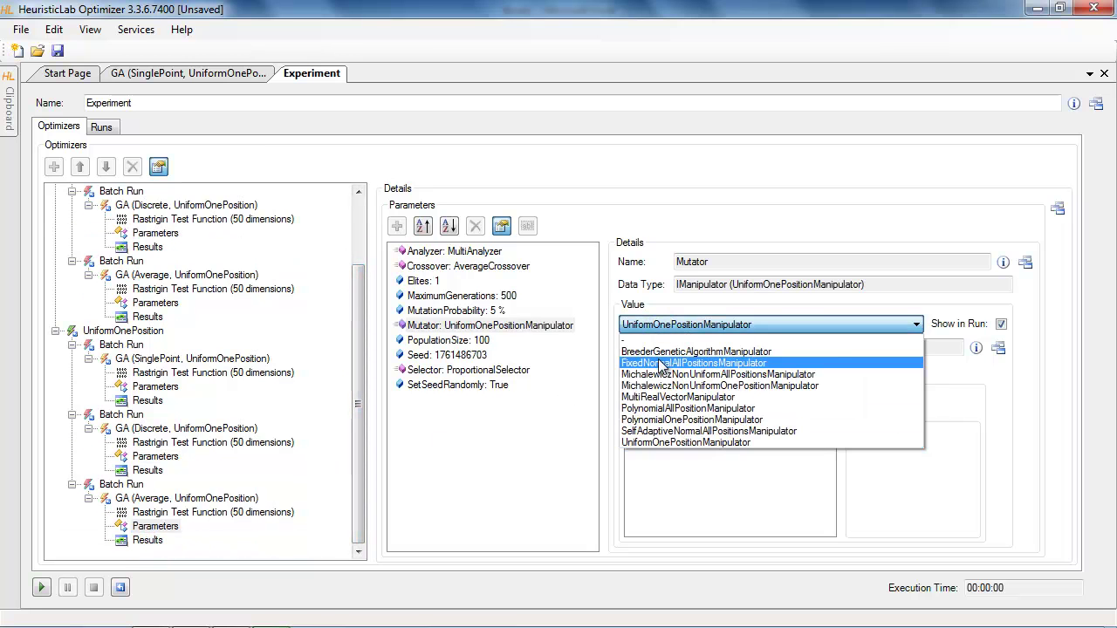
{"action": "left_click", "coordinate": [663, 363]}
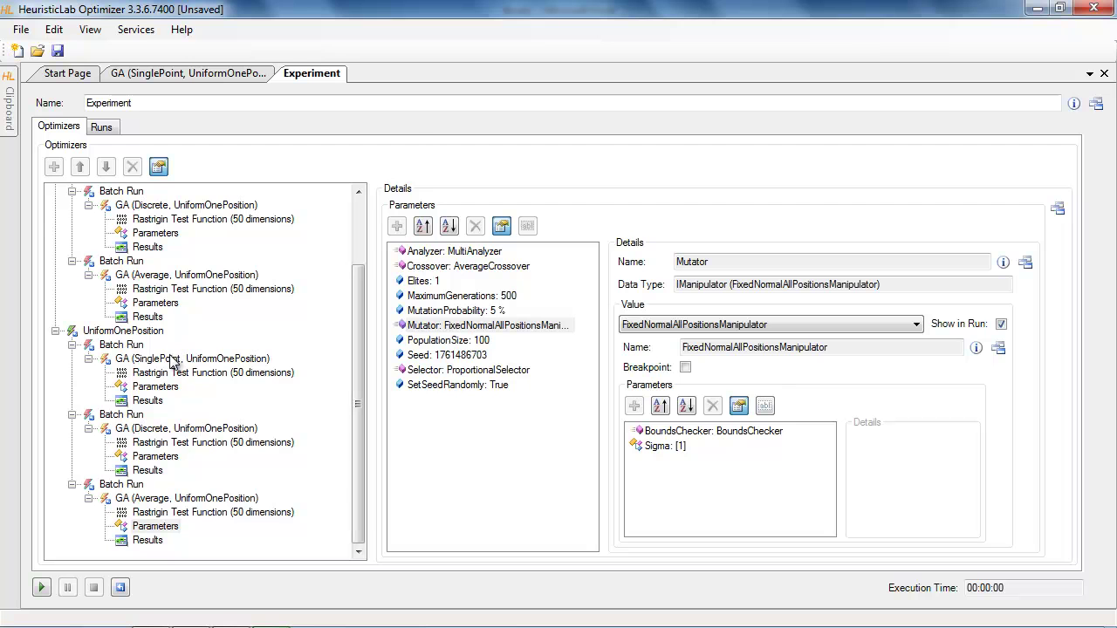
Rename the duplicated UniformOnePosition experiment as "FixedNormalAllPositions" and copy the new name
{"action": "left_click", "coordinate": [140, 332]}
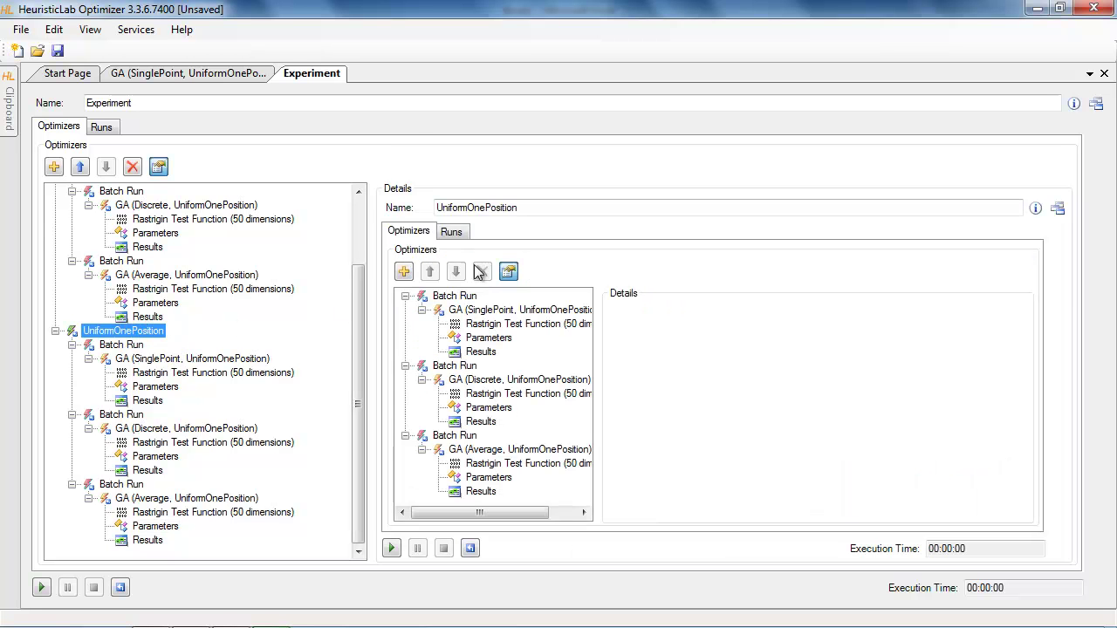
{"action": "double_click", "coordinate": [534, 207]}
{"action": "type", "text": "Fix"}
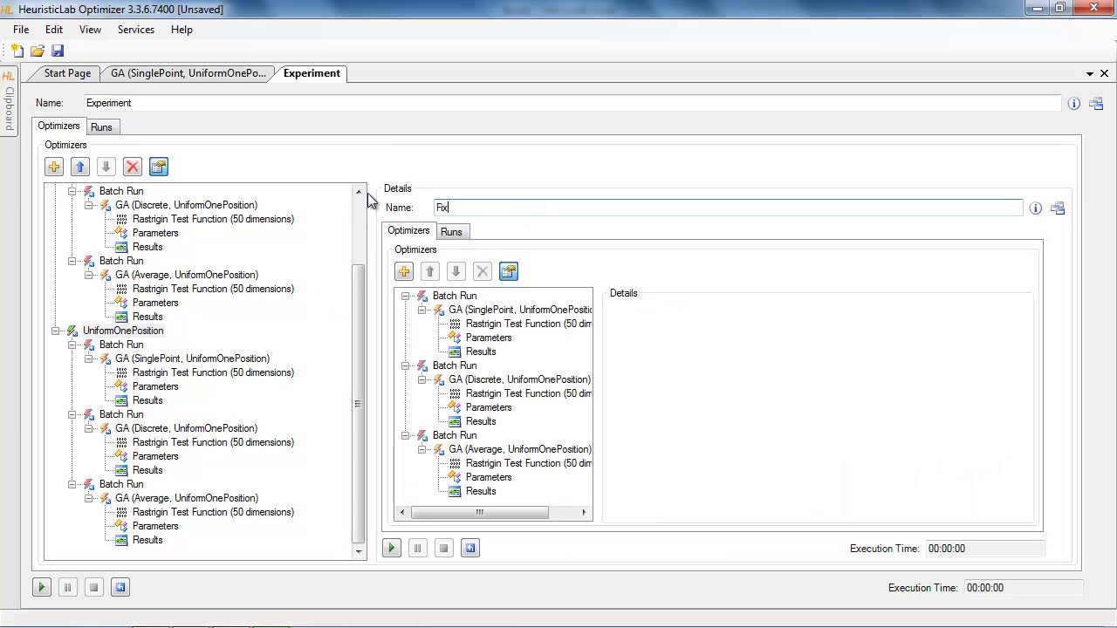
{"action": "type", "text": "edNormalAllPosition"}
{"action": "key", "text": "Return"}
{"action": "key", "text": "ctrl+c"}
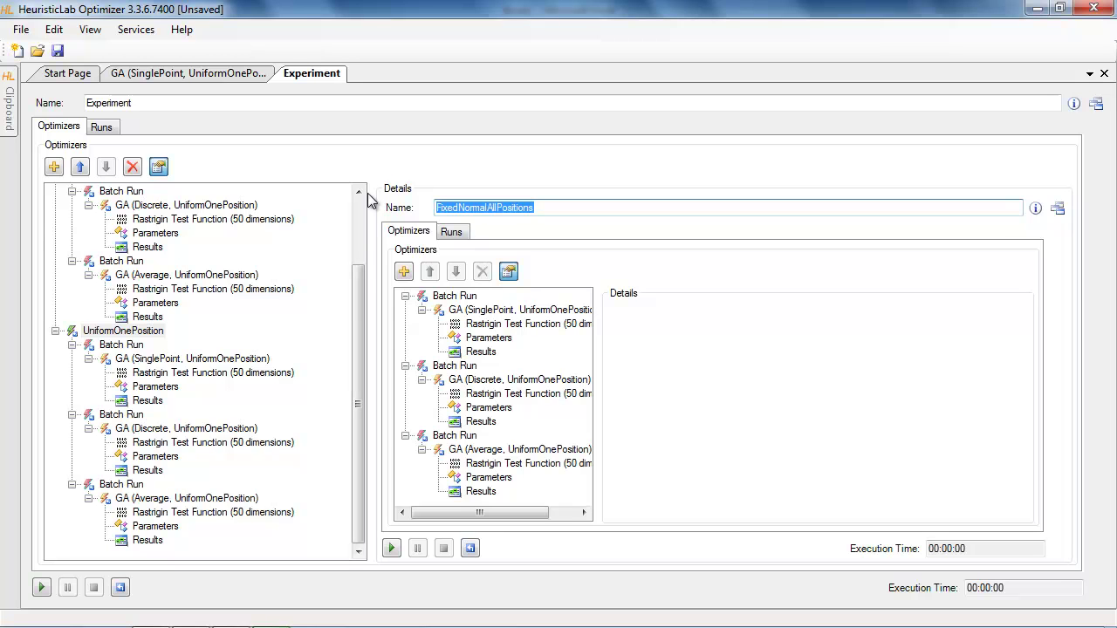
Rename the duplicated experiment's first two algorithms as "GA (SinglePoint, FixedNormalAllPositions)" and "GA (Discrete, FixedNormalAllPositions)"
{"action": "left_click", "coordinate": [187, 359]}
{"action": "left_click", "coordinate": [598, 207]}
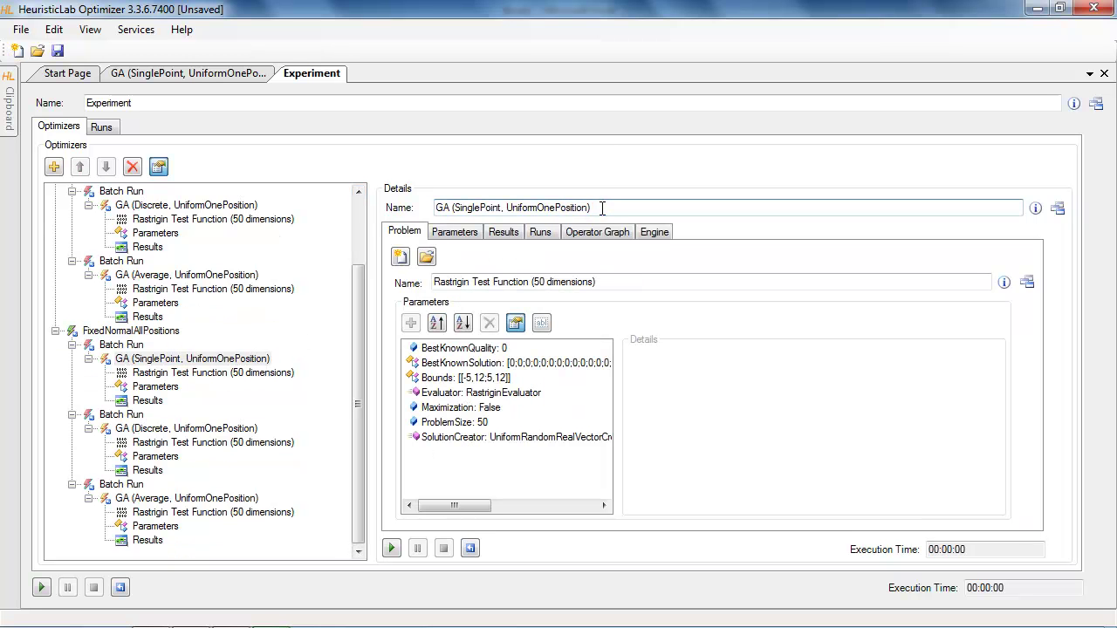
{"action": "key", "text": "ctrl+shift+Left"}
{"action": "key", "text": "ctrl+v"}
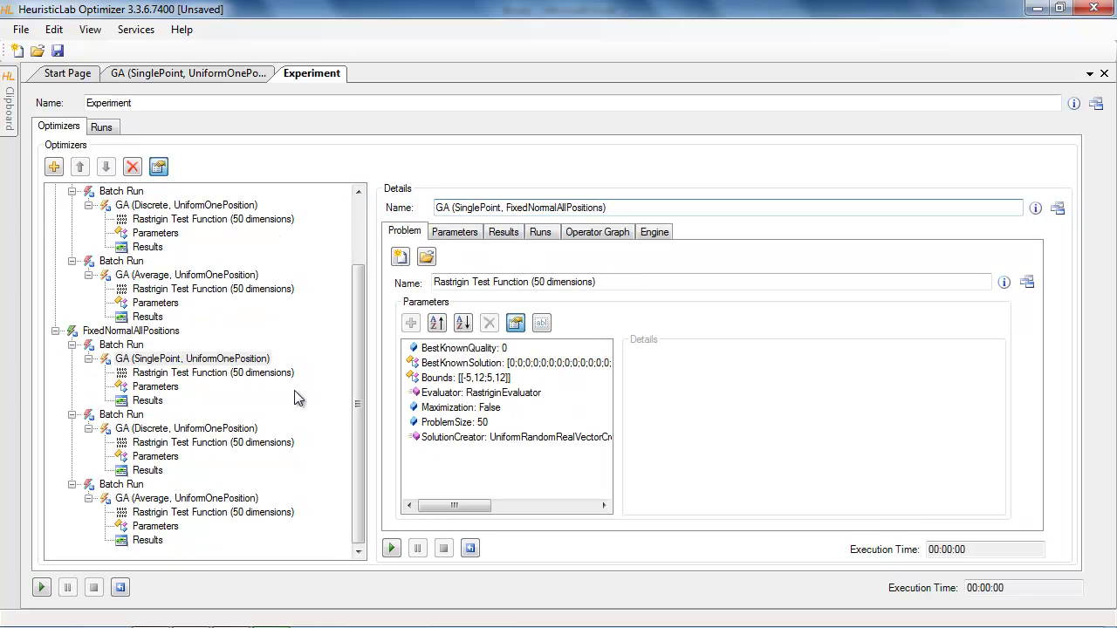
{"action": "left_click", "coordinate": [185, 428]}
{"action": "left_click", "coordinate": [622, 207]}
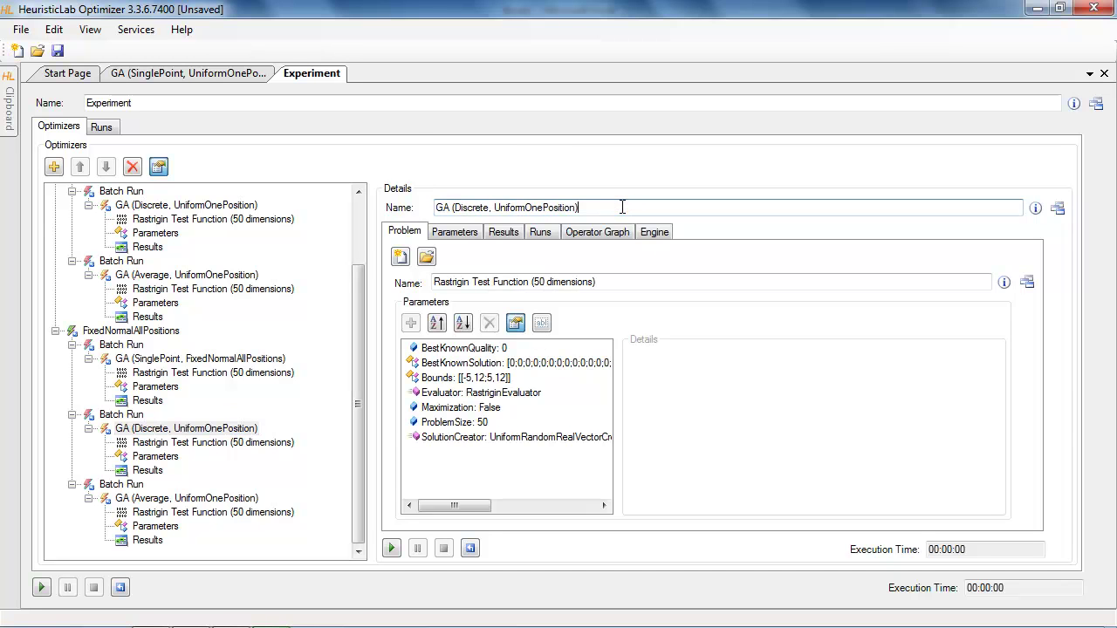
{"action": "key", "text": "ctrl+shift+Left"}
{"action": "type", "text": "FixedNormalAllPositions)"}
Rename the Average algorithm in the FixedNormalAllPositions experiment as "GA (Average, FixedNormalAllPositions)"
{"action": "left_click", "coordinate": [166, 500]}
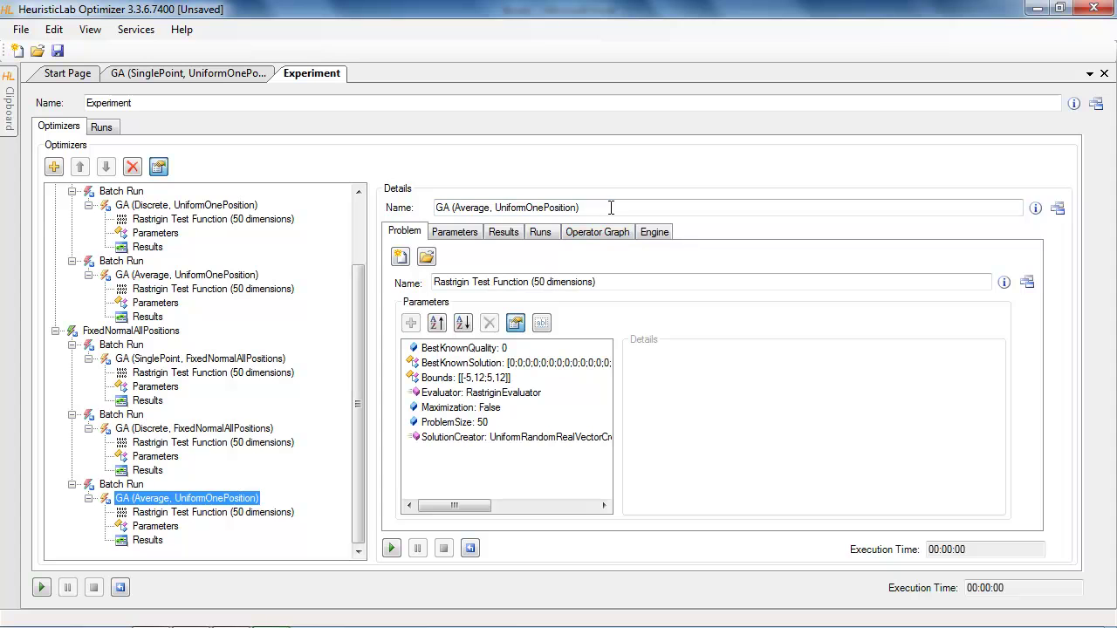
{"action": "left_click", "coordinate": [615, 207]}
{"action": "key", "text": "ctrl+shift+Left"}
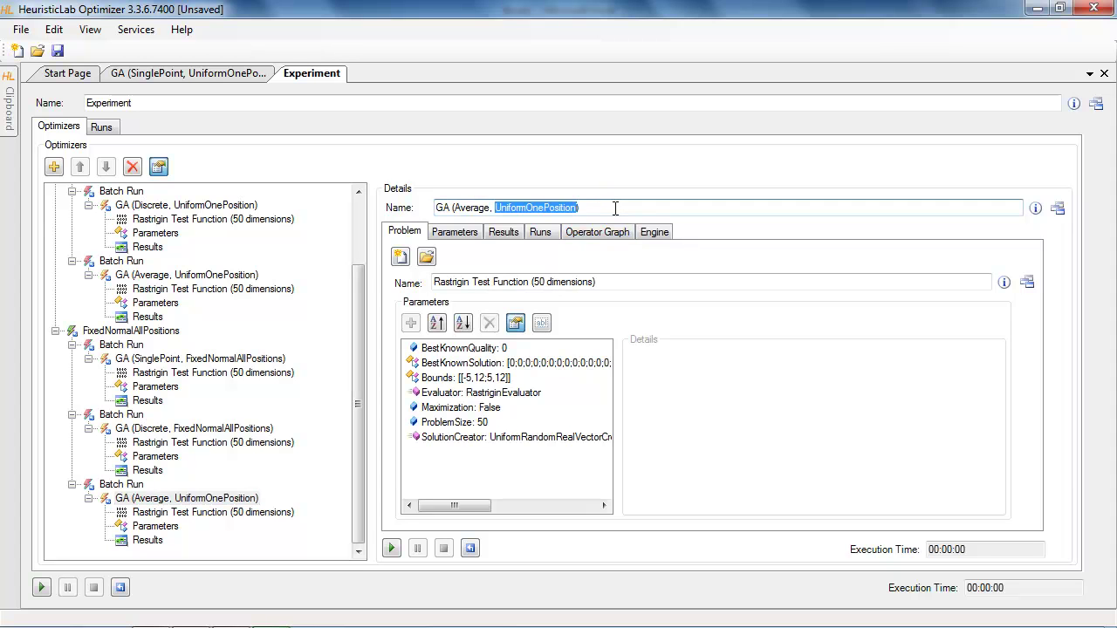
{"action": "type", "text": "FixedNormalAllPositions)"}
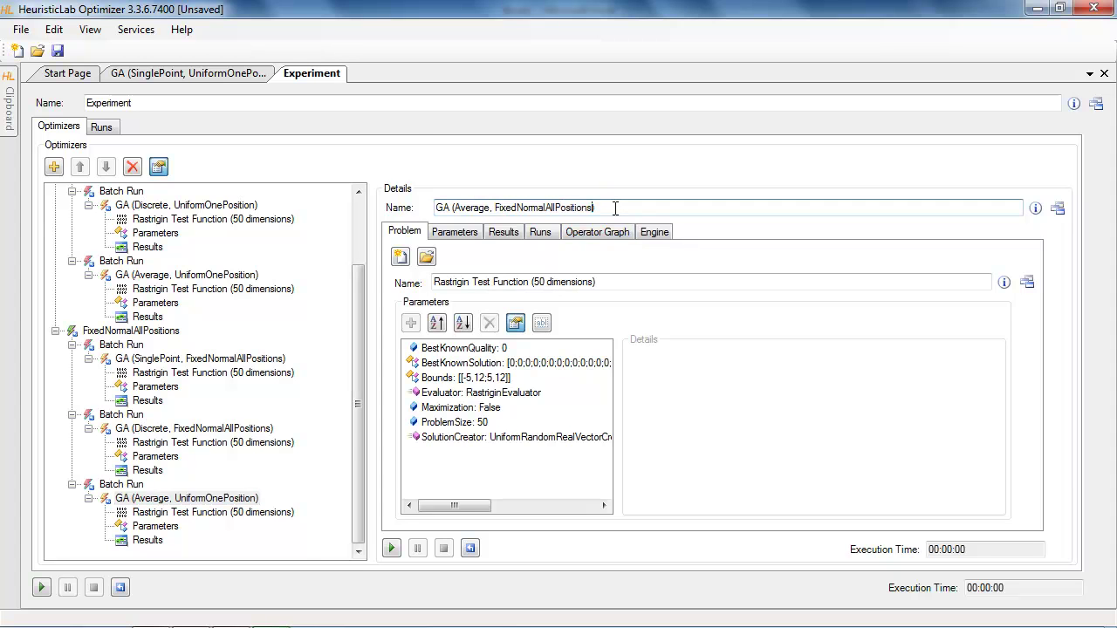
{"action": "left_click", "coordinate": [289, 553]}
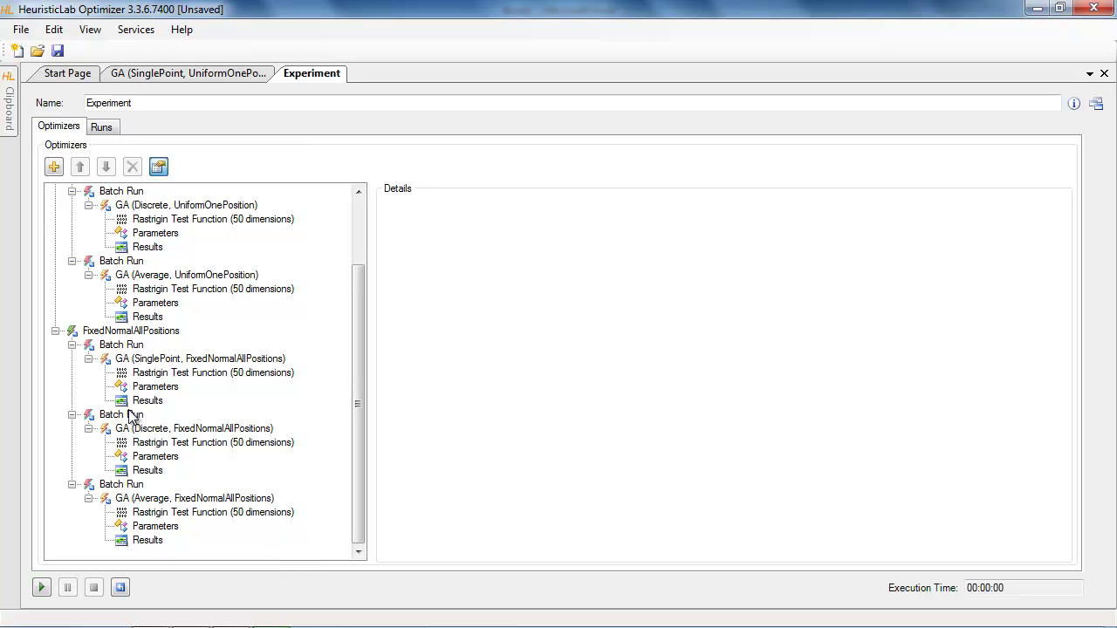
Collapse the three GA entries in each of the two nested experiments to shorten the optimizer tree
{"action": "left_click", "coordinate": [88, 360]}
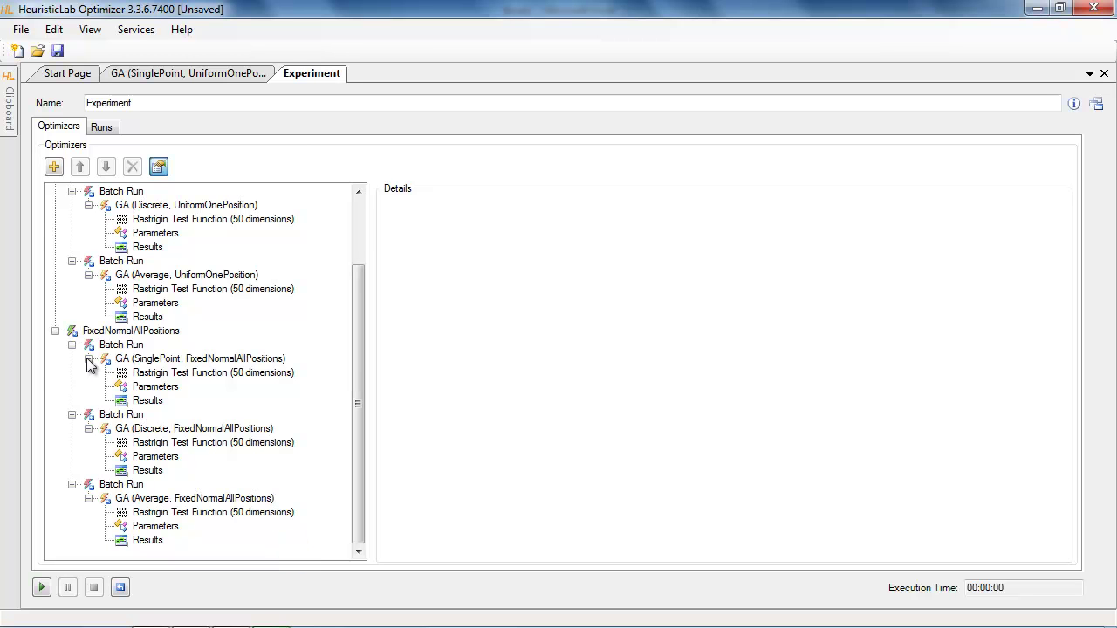
{"action": "left_click", "coordinate": [89, 431]}
{"action": "left_click", "coordinate": [89, 499]}
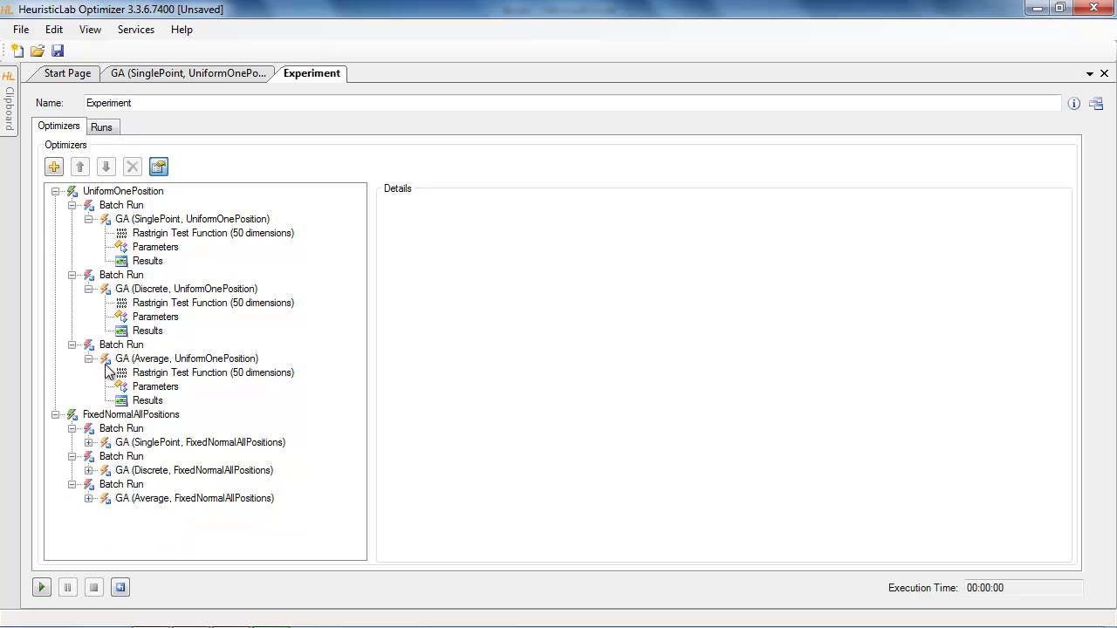
{"action": "left_click", "coordinate": [88, 358]}
{"action": "left_click", "coordinate": [88, 289]}
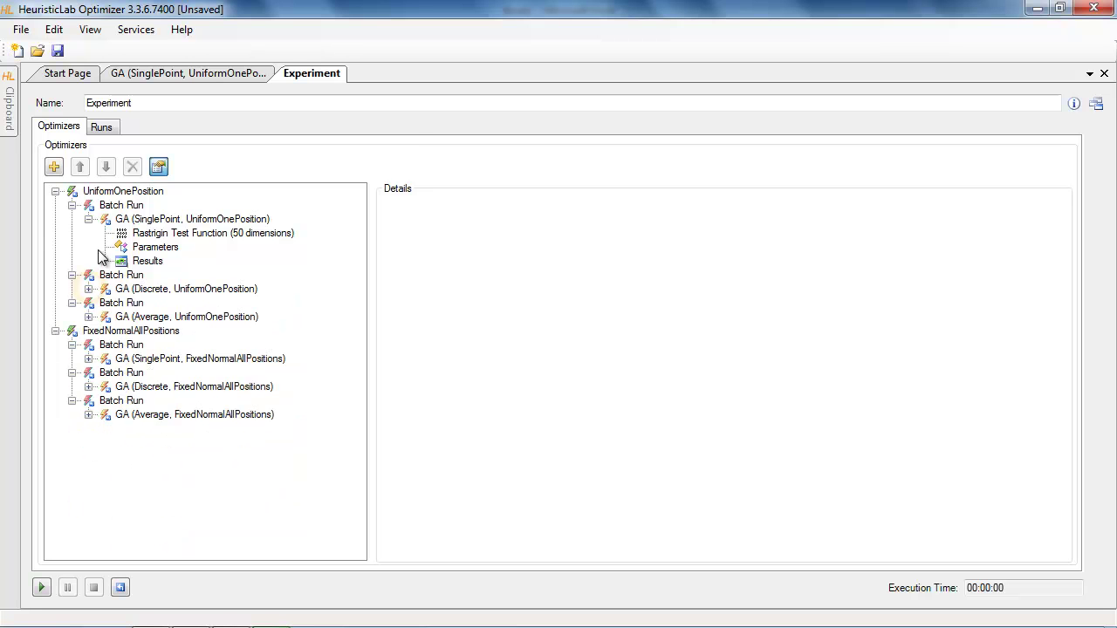
{"action": "left_click", "coordinate": [88, 219]}
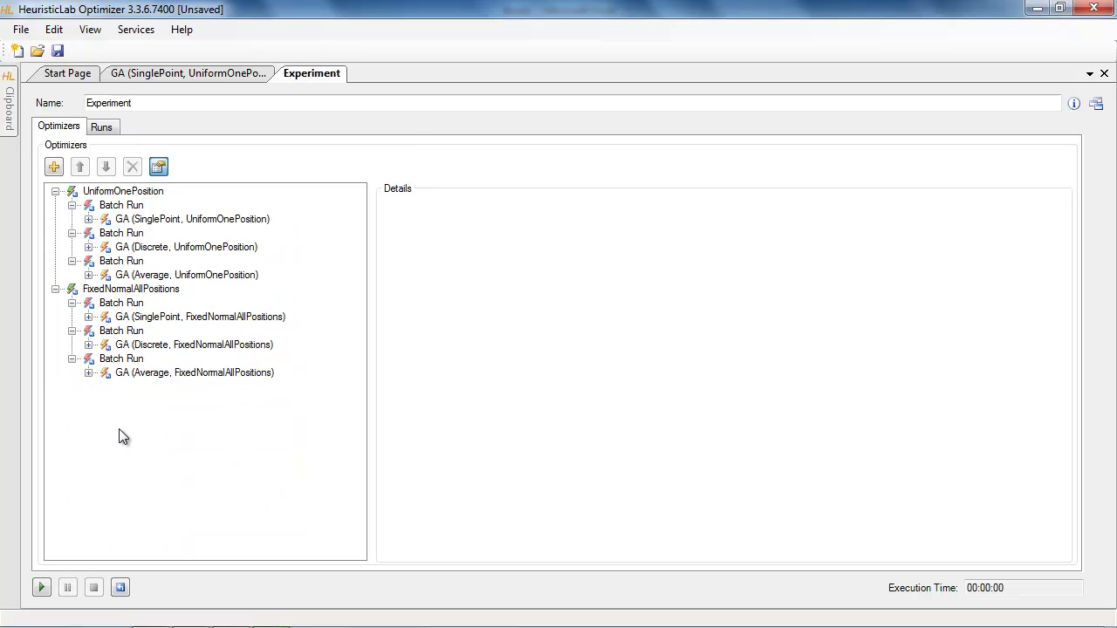
Start the whole experiment, and also start the nested FixedNormalAllPositions experiment so both nested experiments execute in parallel
{"action": "left_click", "coordinate": [42, 587]}
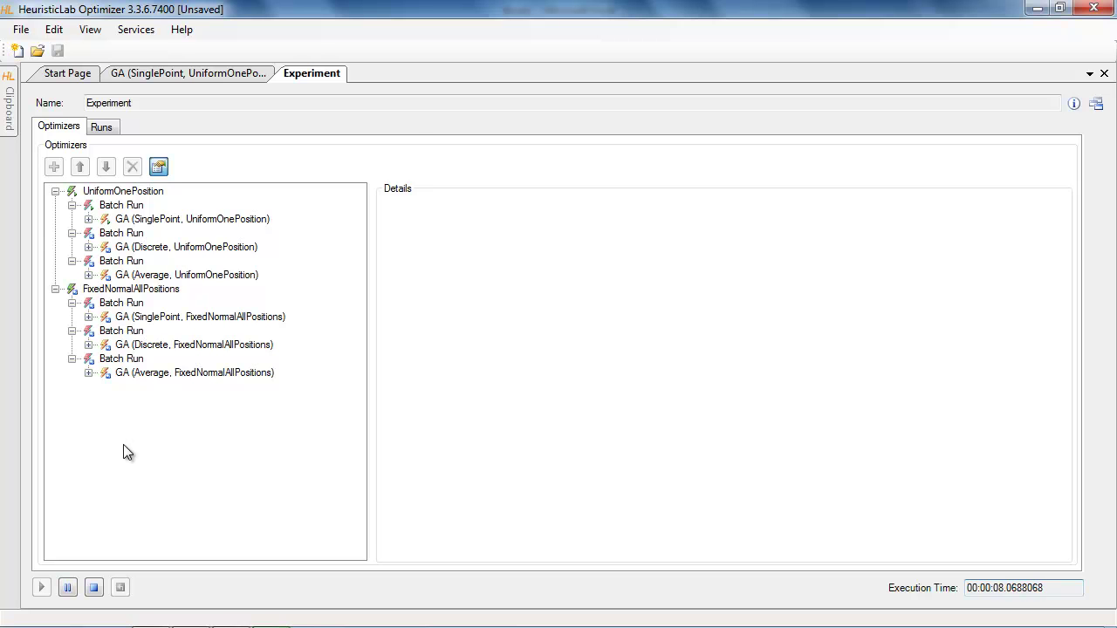
{"action": "left_click", "coordinate": [147, 295]}
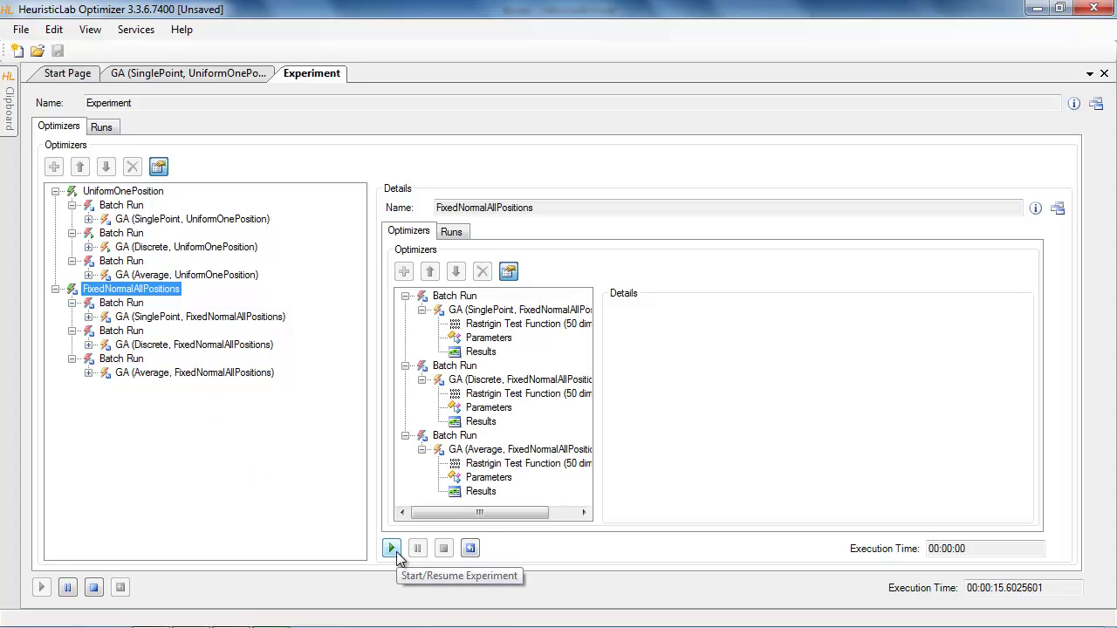
{"action": "left_click", "coordinate": [395, 552]}
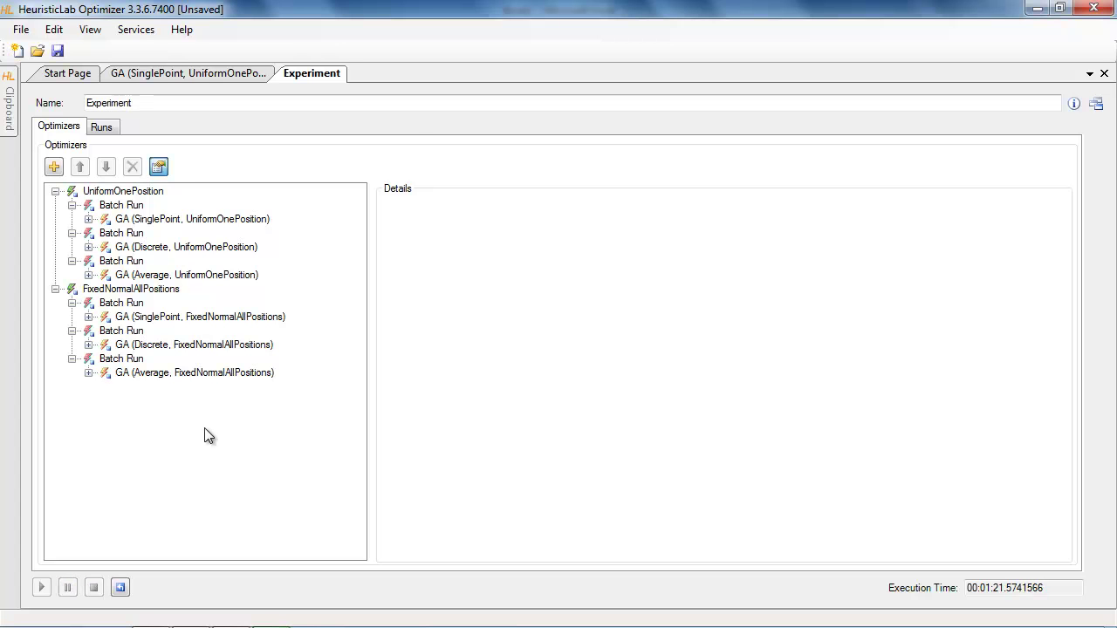
Examine the results of the three SinglePoint and the first Discrete UniformOnePosition runs in the experiment's run collection
{"action": "left_click", "coordinate": [101, 127]}
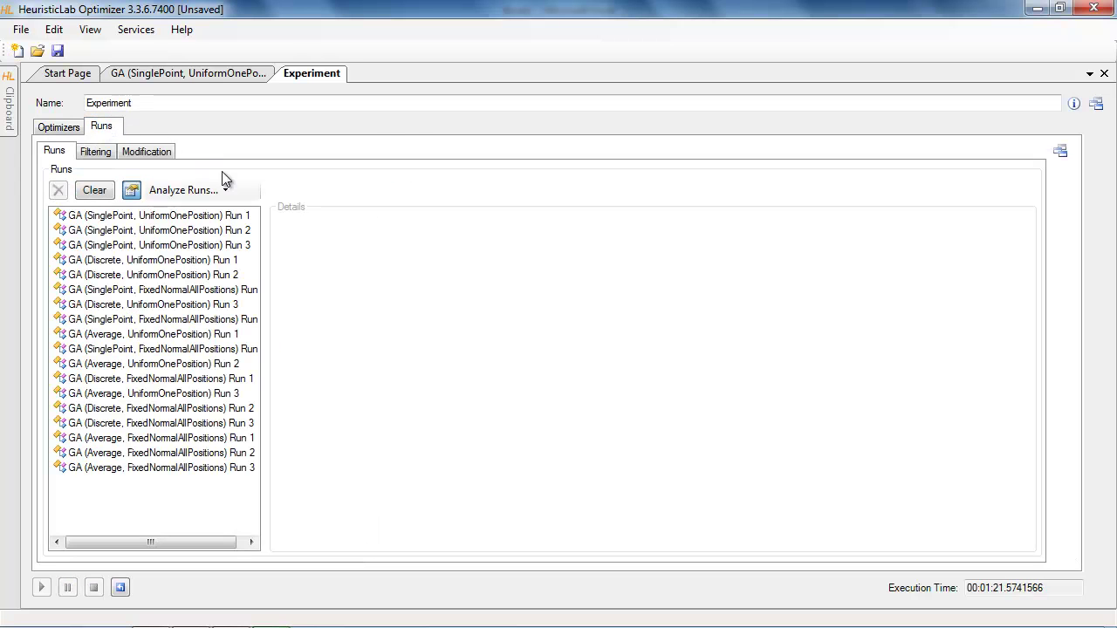
{"action": "left_click", "coordinate": [245, 217]}
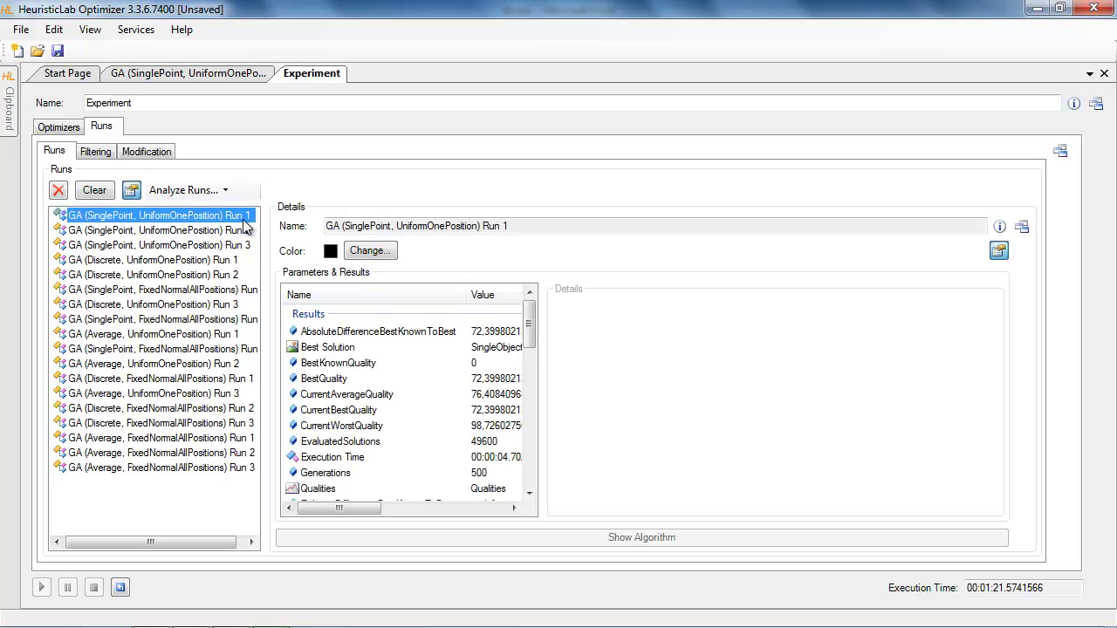
{"action": "left_click", "coordinate": [239, 231]}
{"action": "left_click", "coordinate": [242, 247]}
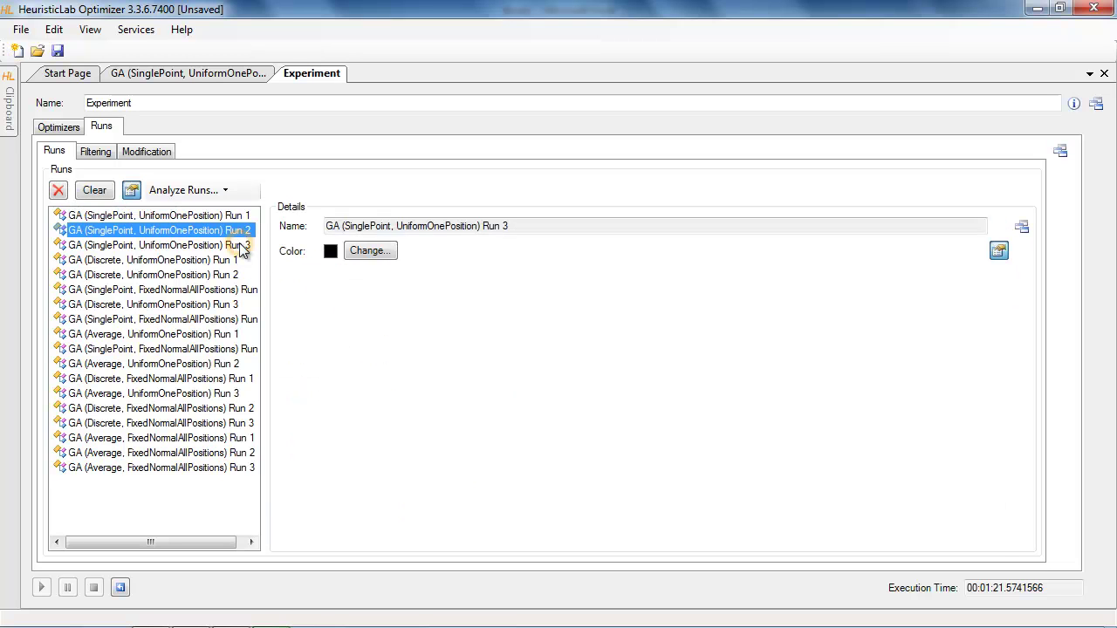
{"action": "left_click", "coordinate": [239, 260]}
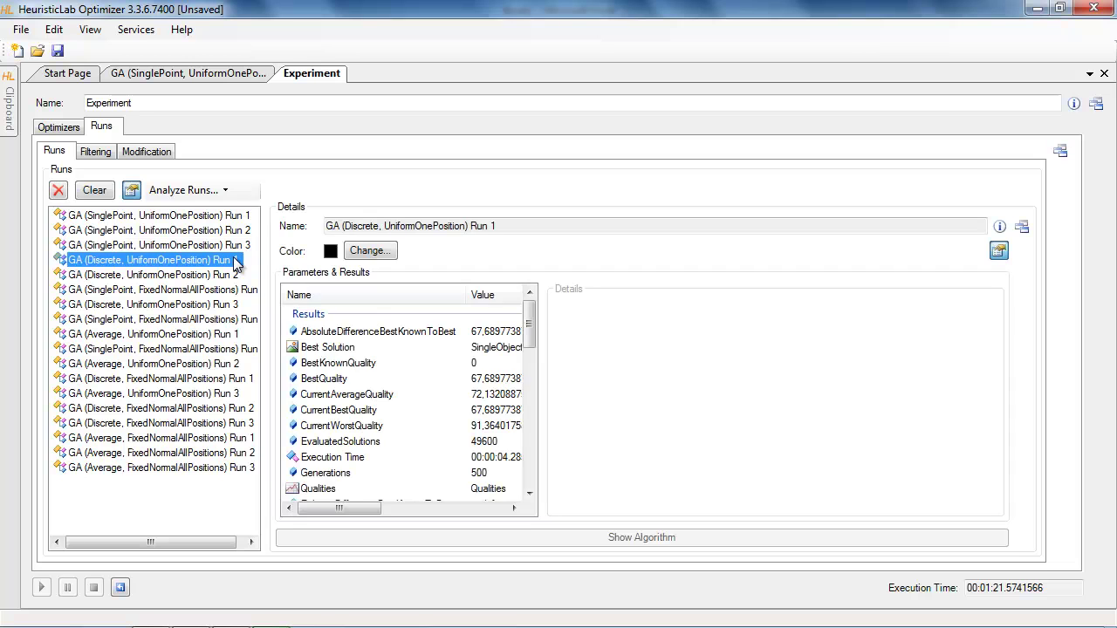
Analyze the runs in the RunCollection Tabular View and hide all of its columns
{"action": "left_click", "coordinate": [225, 192]}
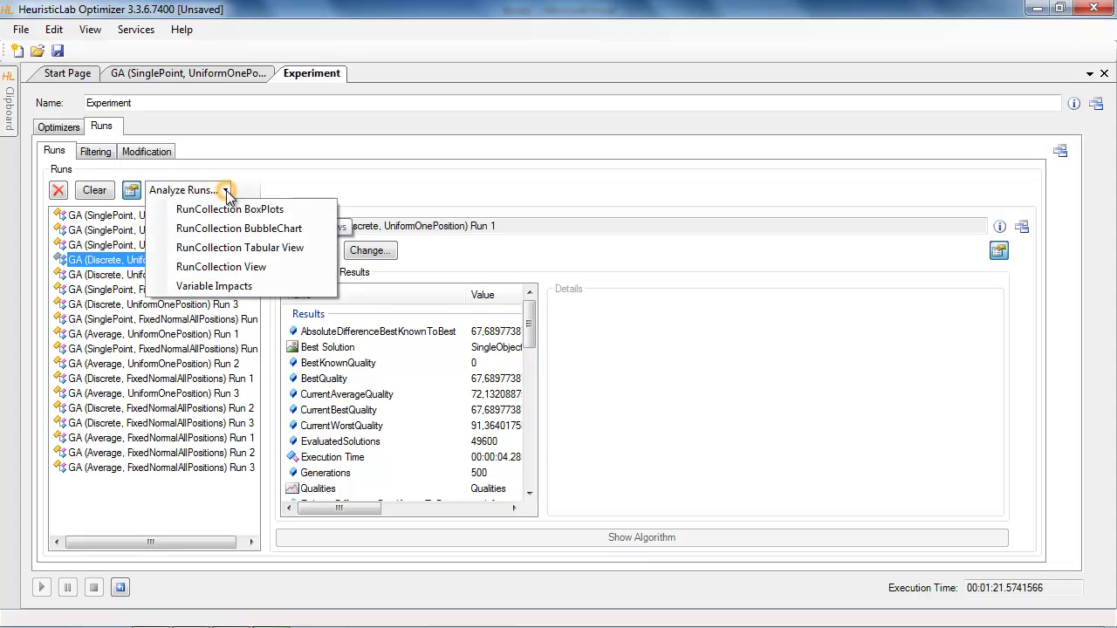
{"action": "left_click", "coordinate": [314, 249]}
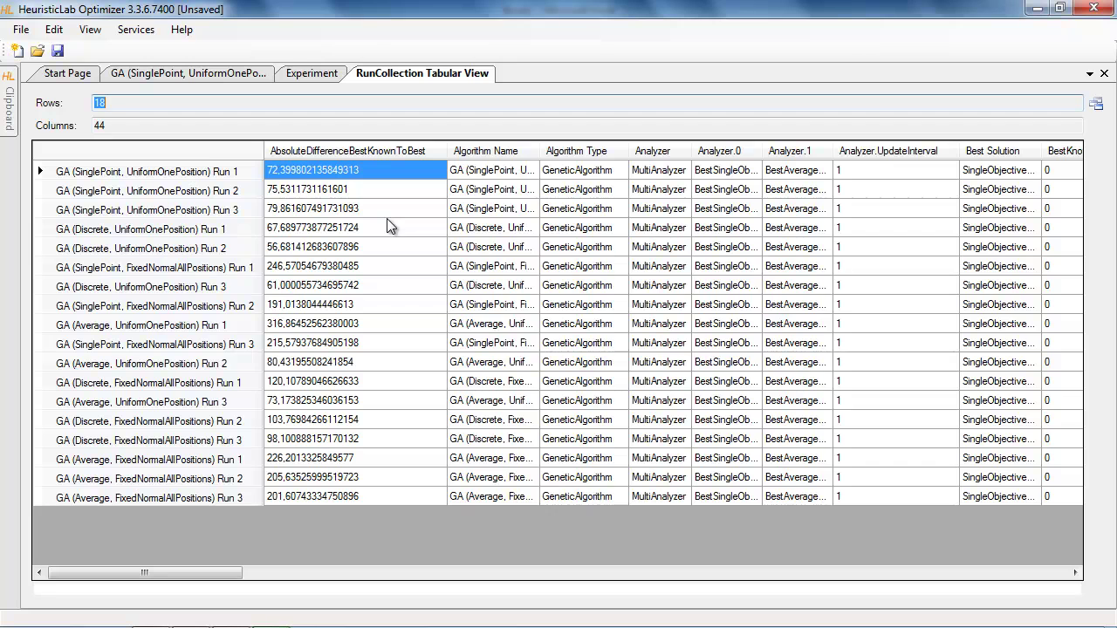
{"action": "right_click", "coordinate": [431, 151]}
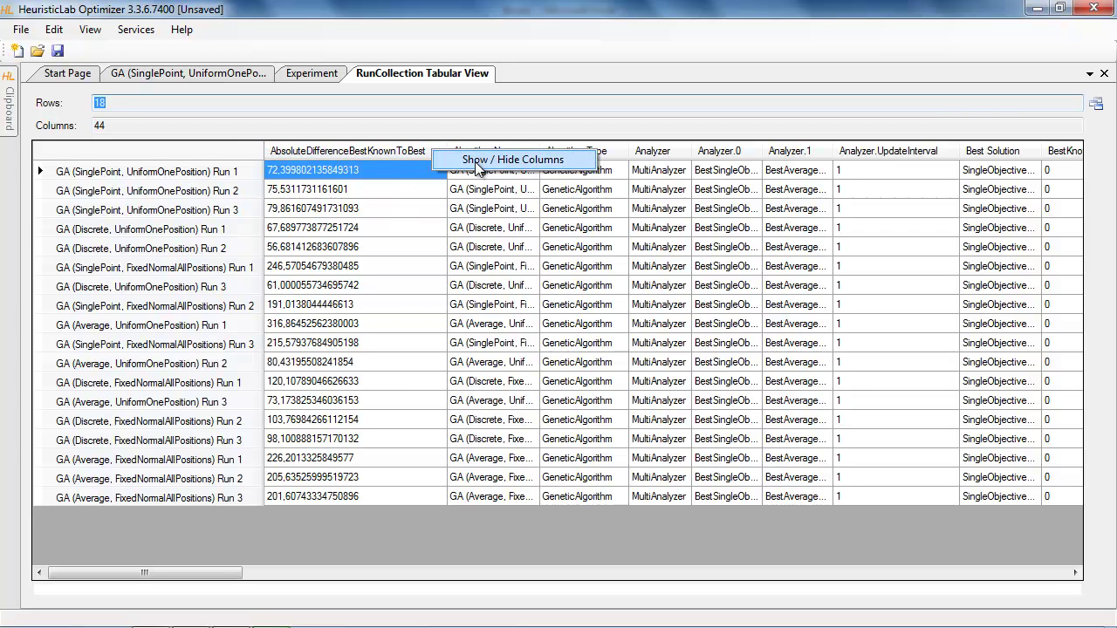
{"action": "left_click", "coordinate": [475, 161]}
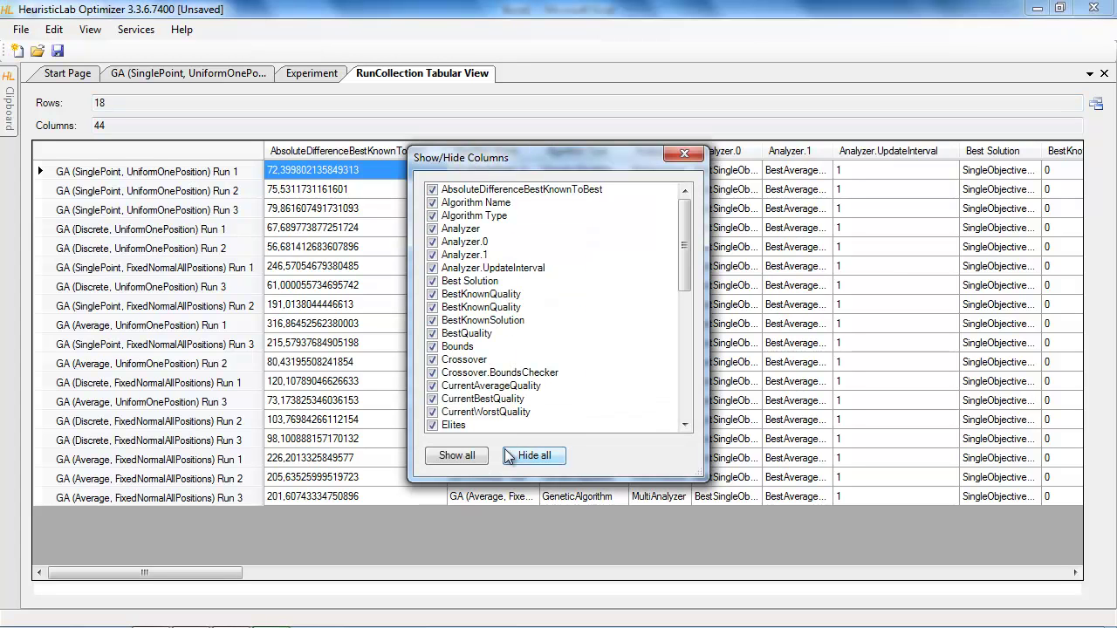
{"action": "left_click", "coordinate": [534, 457]}
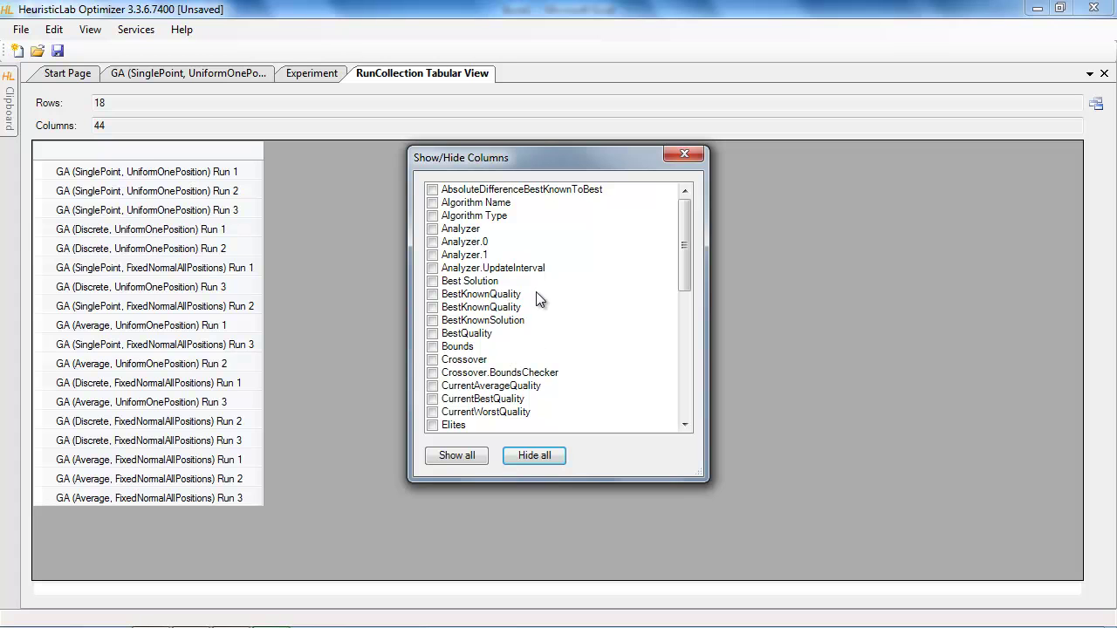
Show only the BestQuality, Crossover, Execution Time and Mutator columns in the run table
{"action": "left_click", "coordinate": [433, 334]}
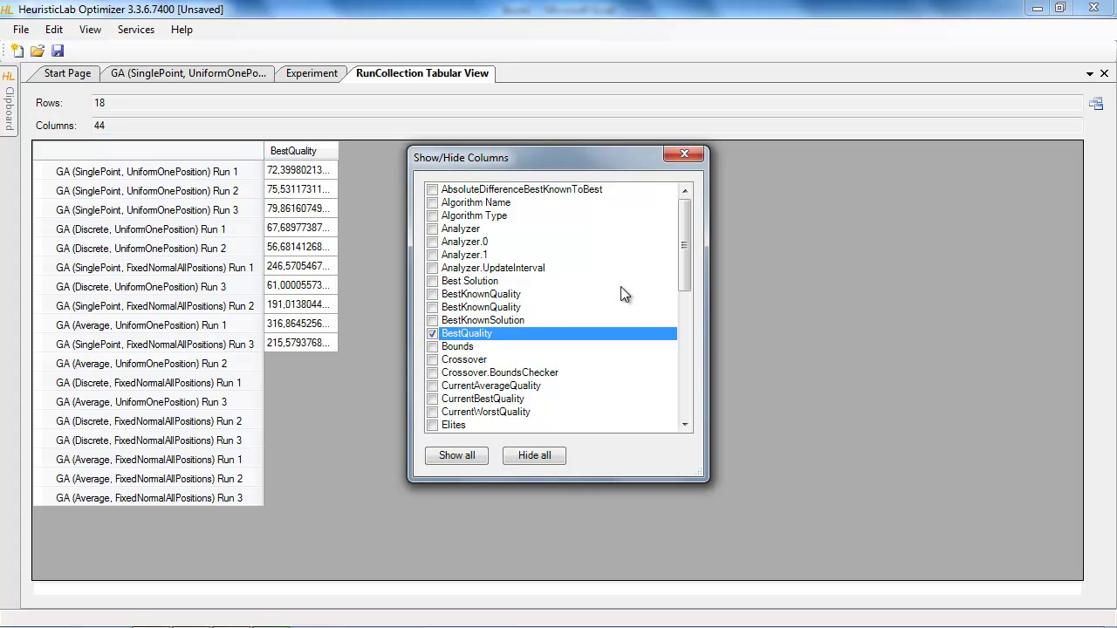
{"action": "left_click", "coordinate": [434, 359]}
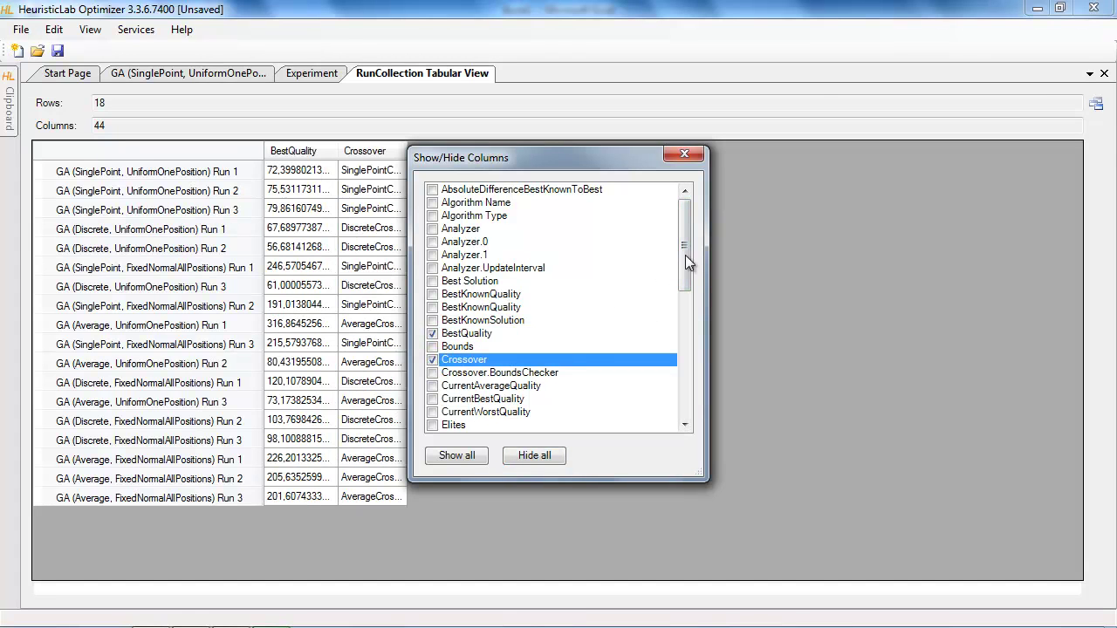
{"action": "left_click_drag", "start_coordinate": [685, 253], "coordinate": [685, 332]}
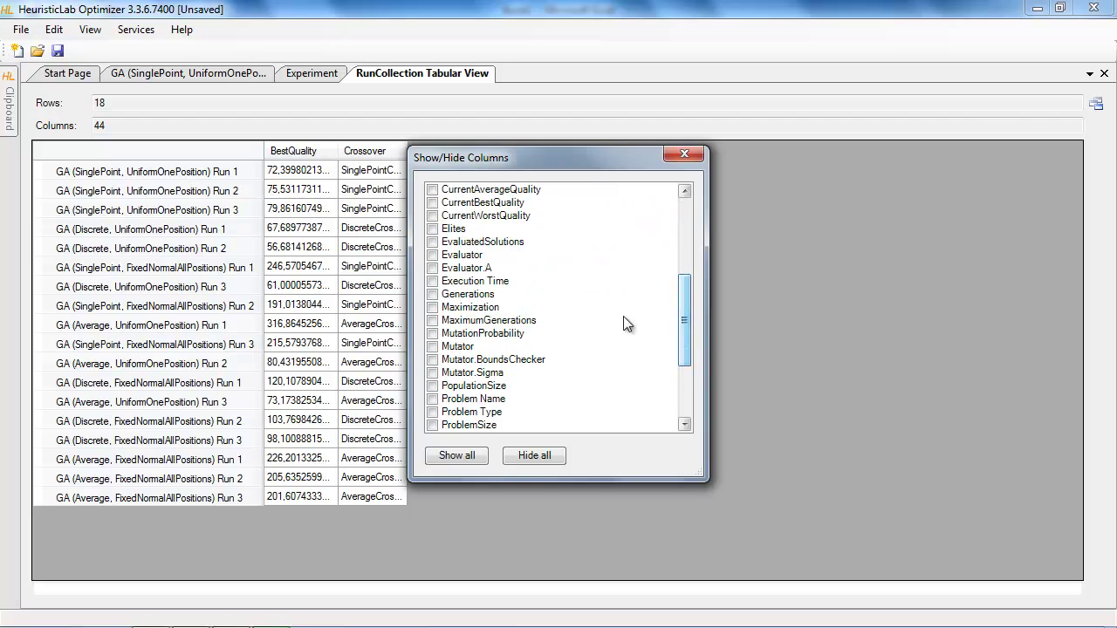
{"action": "left_click", "coordinate": [432, 281]}
{"action": "left_click", "coordinate": [433, 346]}
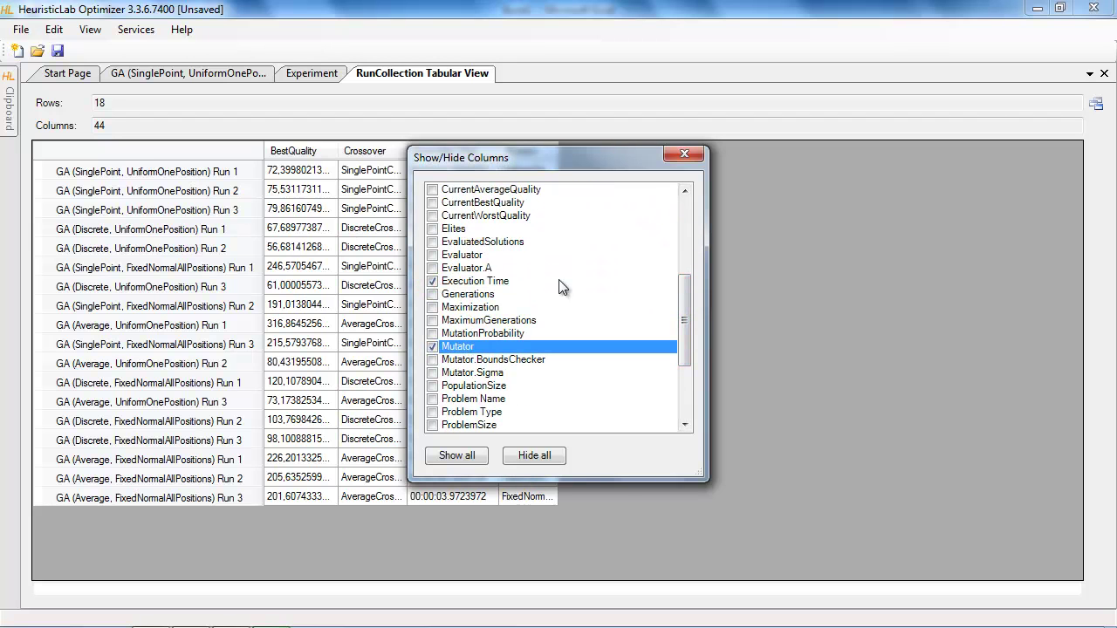
{"action": "left_click", "coordinate": [684, 155]}
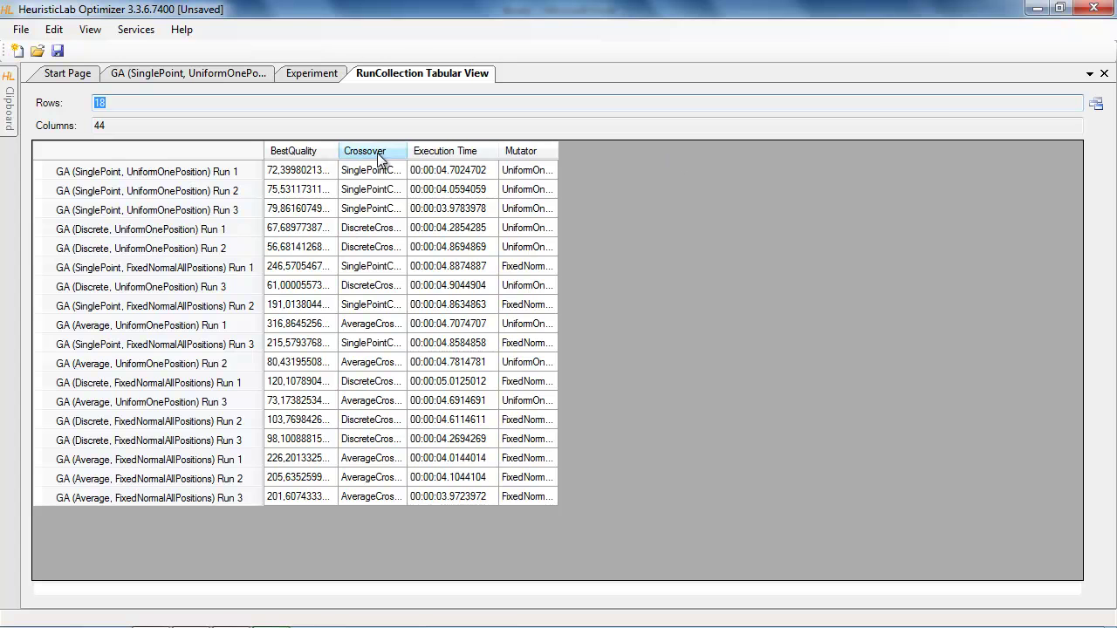
Fit the BestQuality, Crossover and Mutator columns to their contents and sort the runs in ascending order by Crossover
{"action": "double_click", "coordinate": [339, 150]}
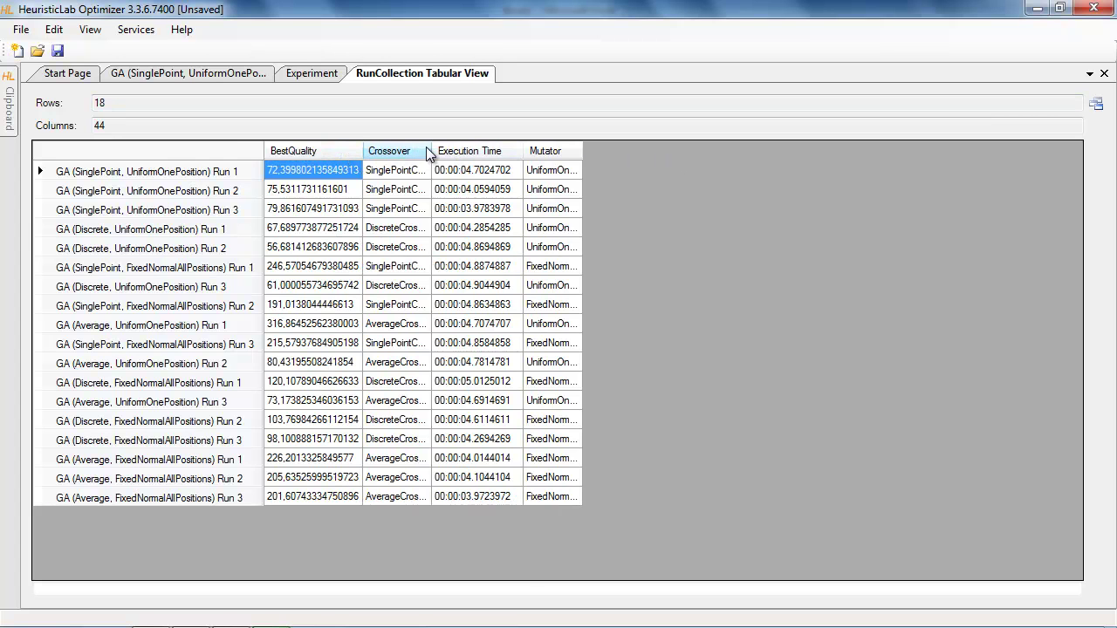
{"action": "double_click", "coordinate": [428, 151]}
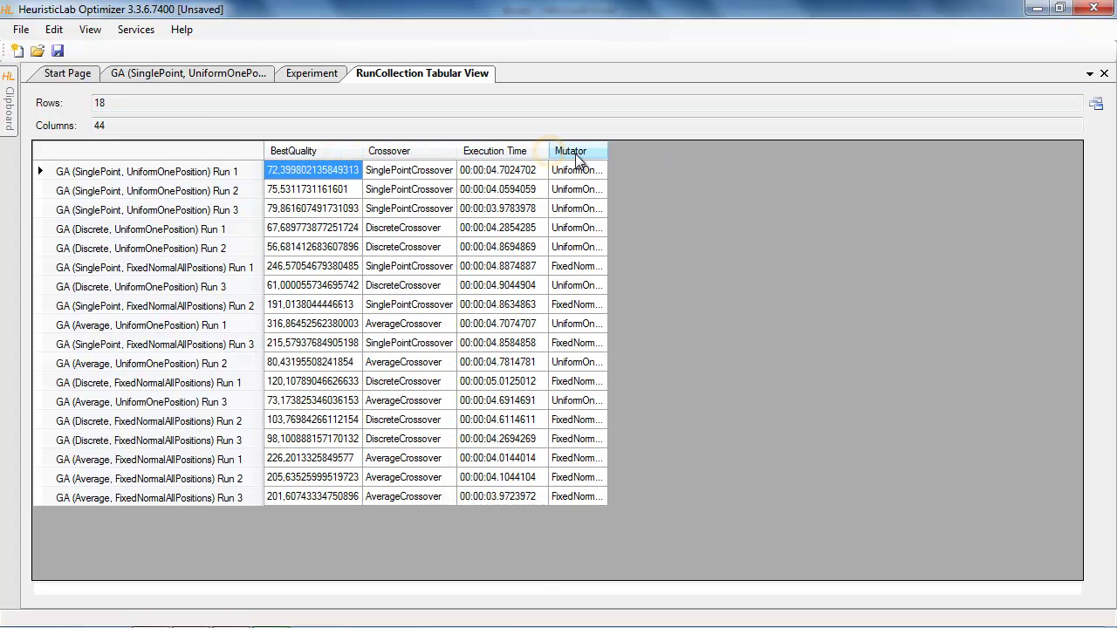
{"action": "double_click", "coordinate": [608, 150]}
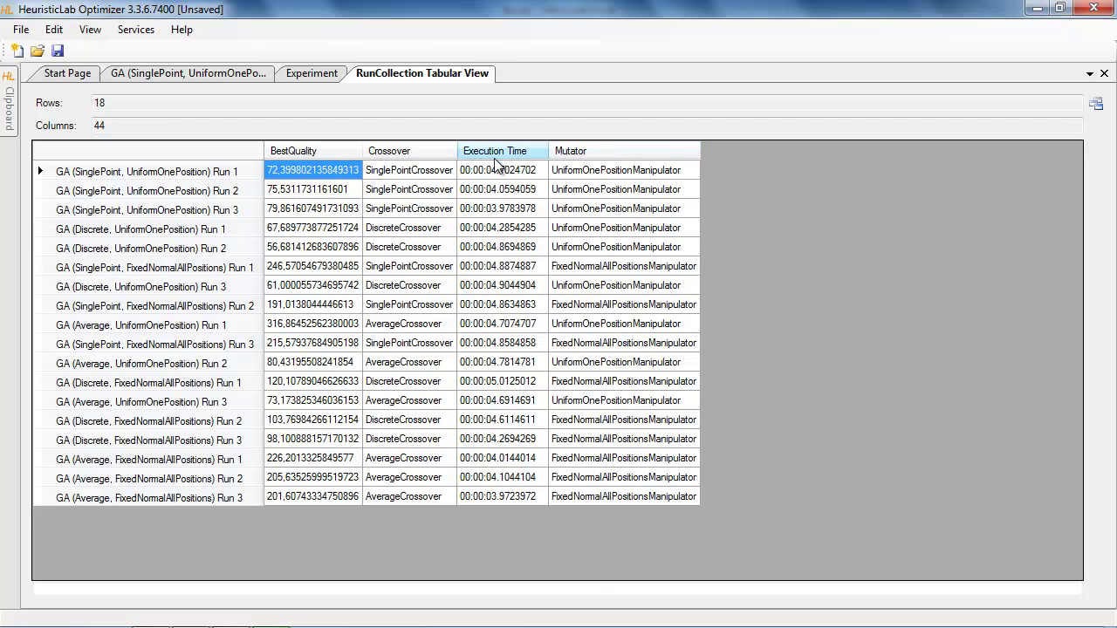
{"action": "left_click", "coordinate": [433, 152]}
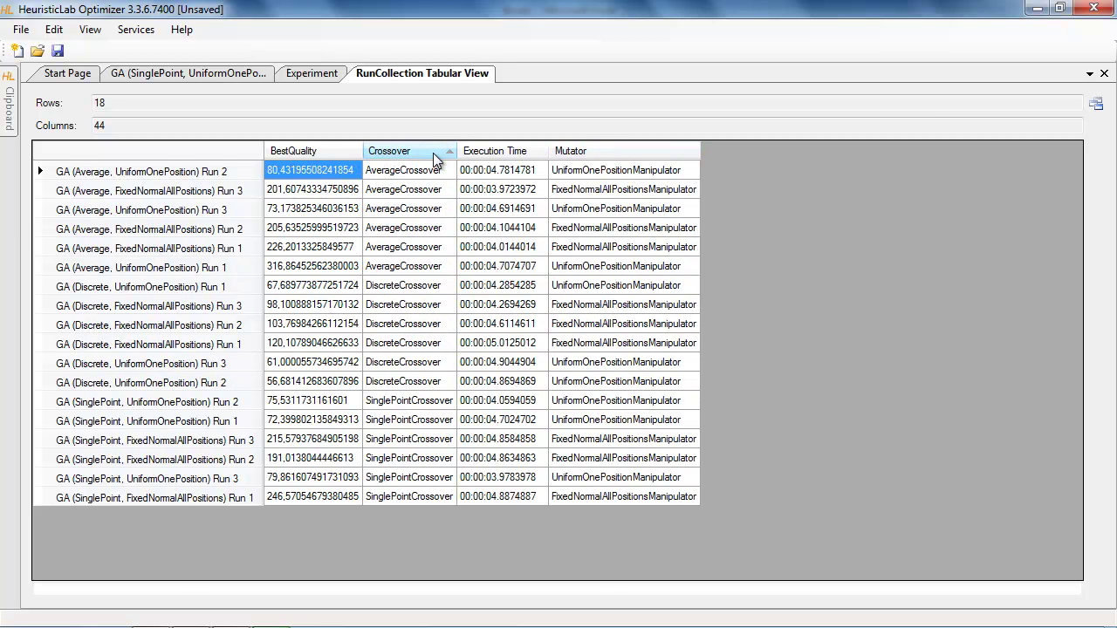
Add Mutator as the secondary ascending sort and summarise the BestQuality values of all Average crossover runs
{"action": "left_click", "coordinate": [612, 151], "text": "ctrl"}
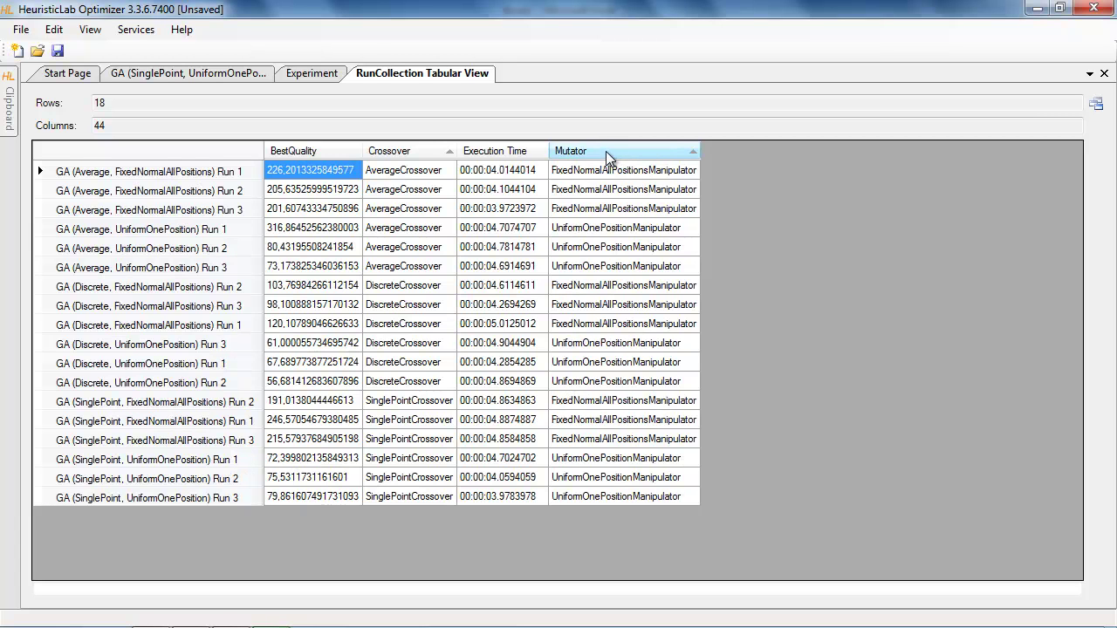
{"action": "left_click", "coordinate": [335, 189], "text": "shift"}
{"action": "left_click", "coordinate": [332, 266], "text": "shift"}
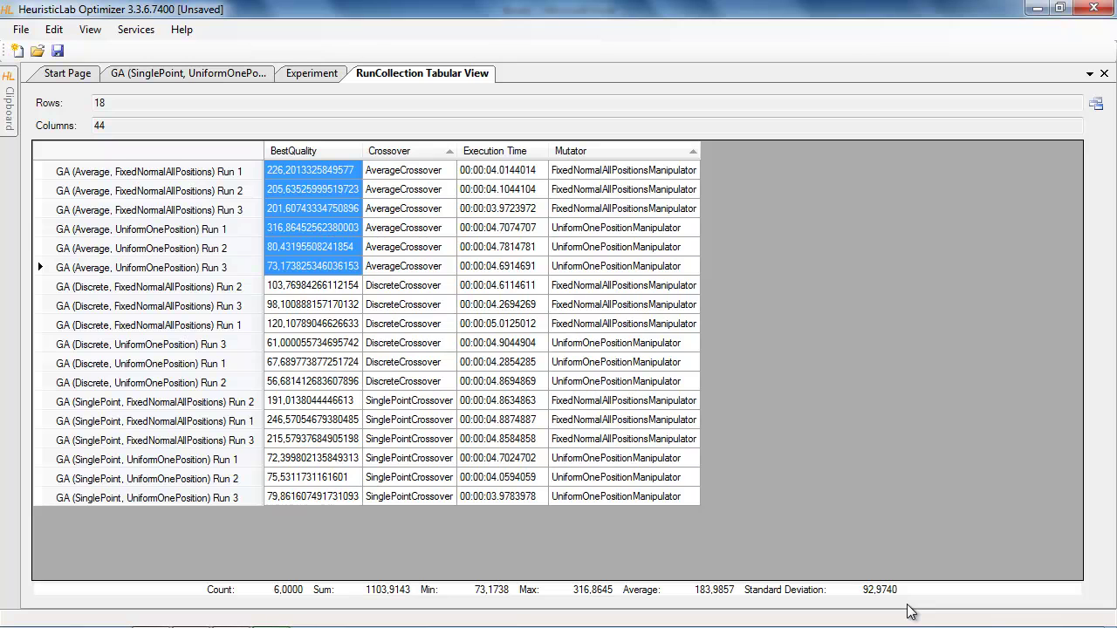
Copy the entire run table into cell A1 of the empty Excel sheet and return to HeuristicLab
{"action": "left_click", "coordinate": [195, 150]}
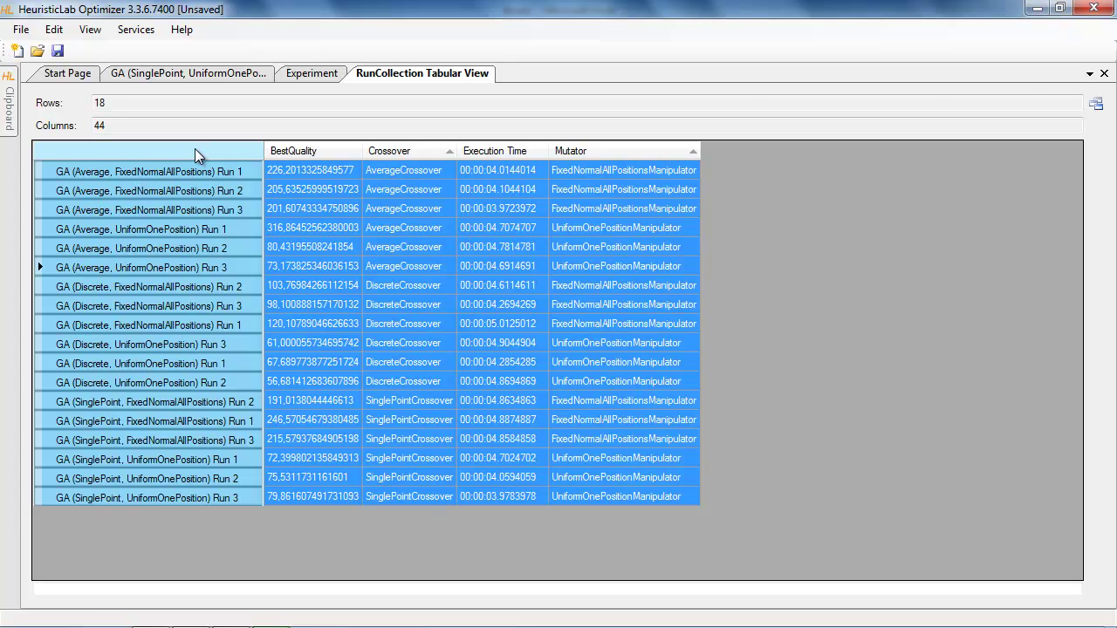
{"action": "key", "text": "alt+Tab"}
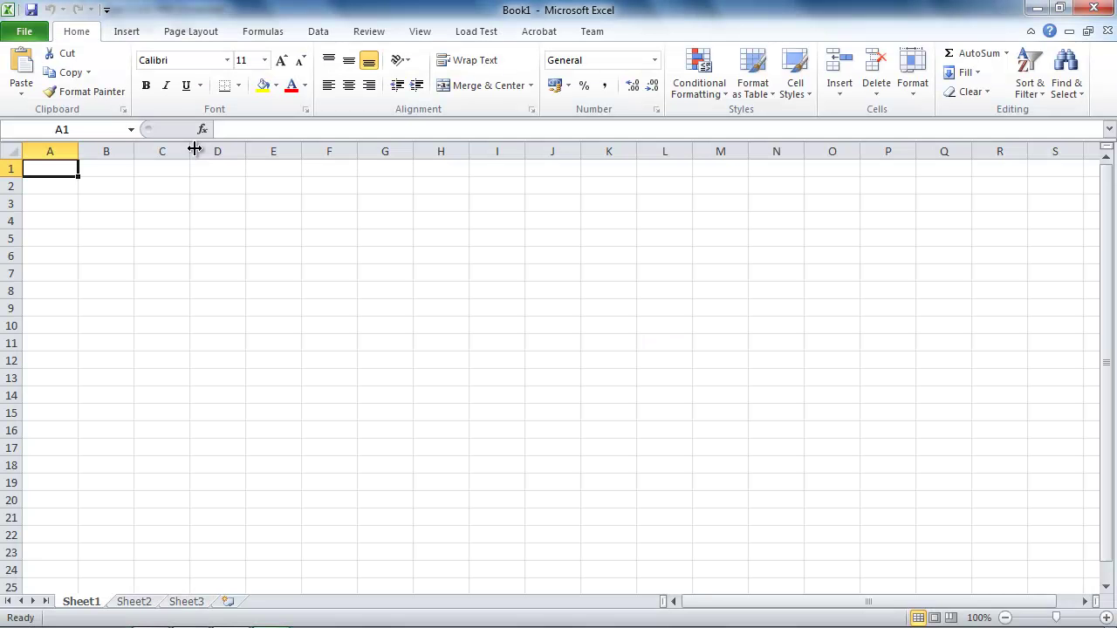
{"action": "key", "text": "ctrl+v"}
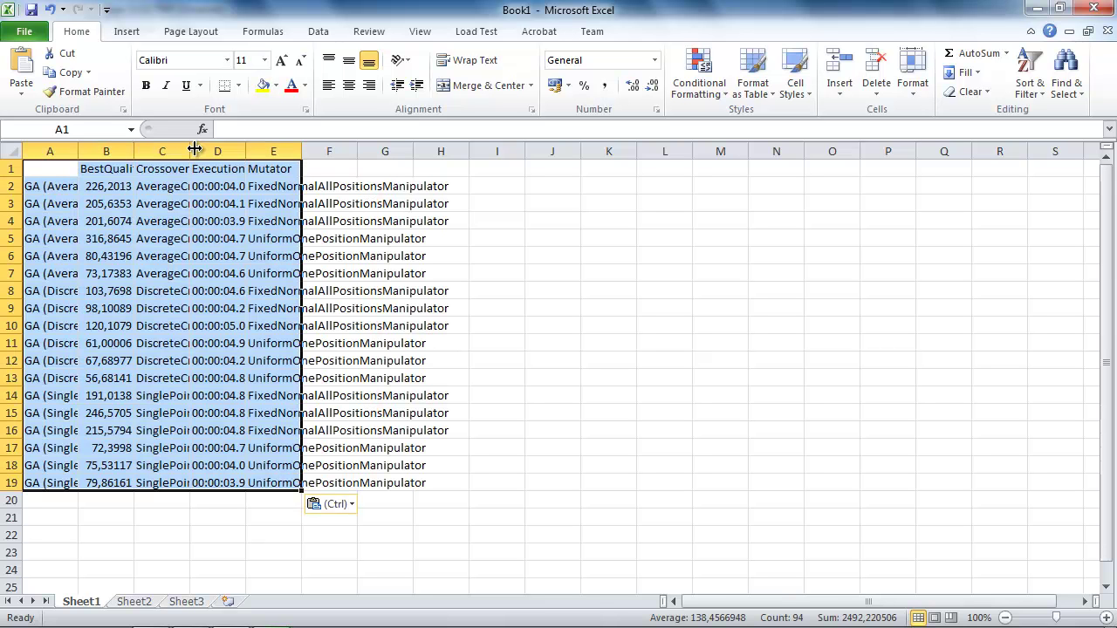
{"action": "key", "text": "alt+Tab"}
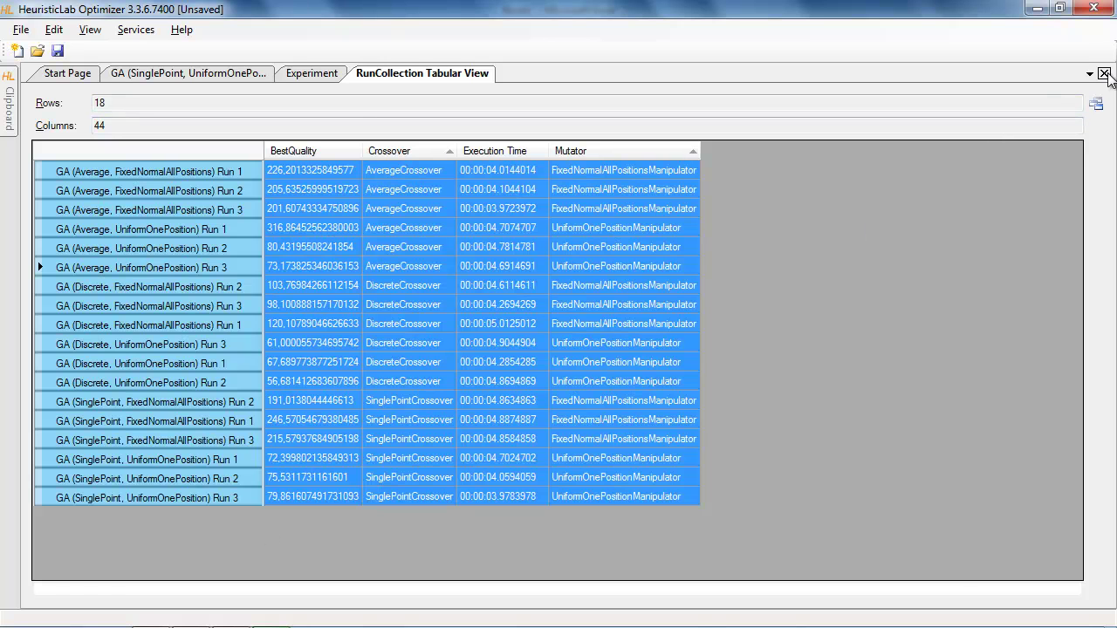
Close the tabular view and analyze the experiment's runs in the RunCollection BubbleChart
{"action": "left_click", "coordinate": [1104, 73]}
{"action": "left_click", "coordinate": [225, 190]}
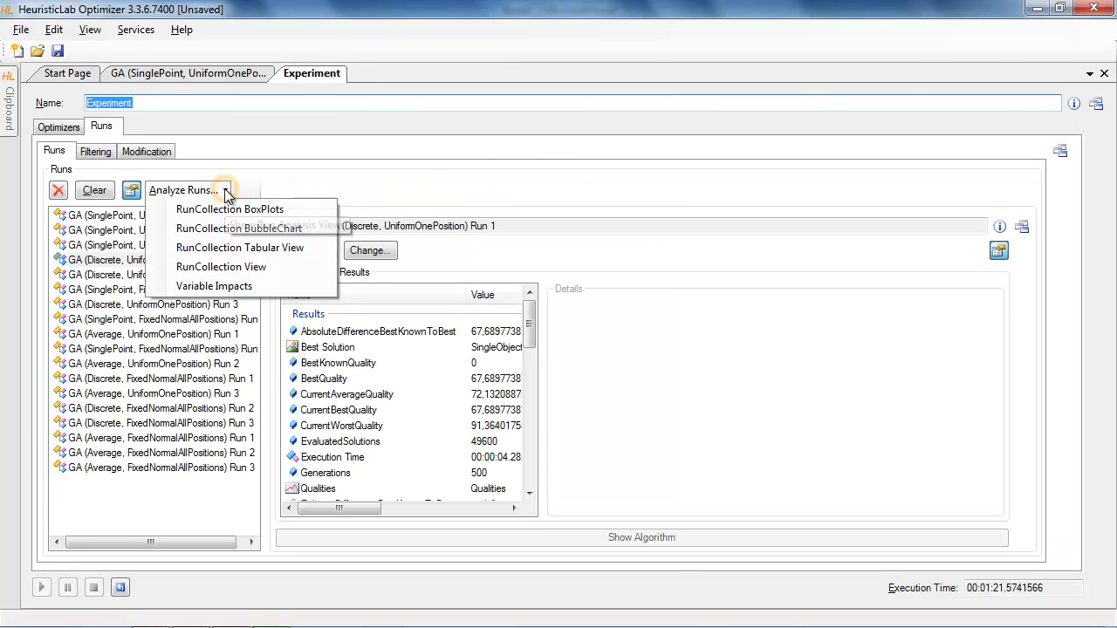
{"action": "left_click", "coordinate": [247, 230]}
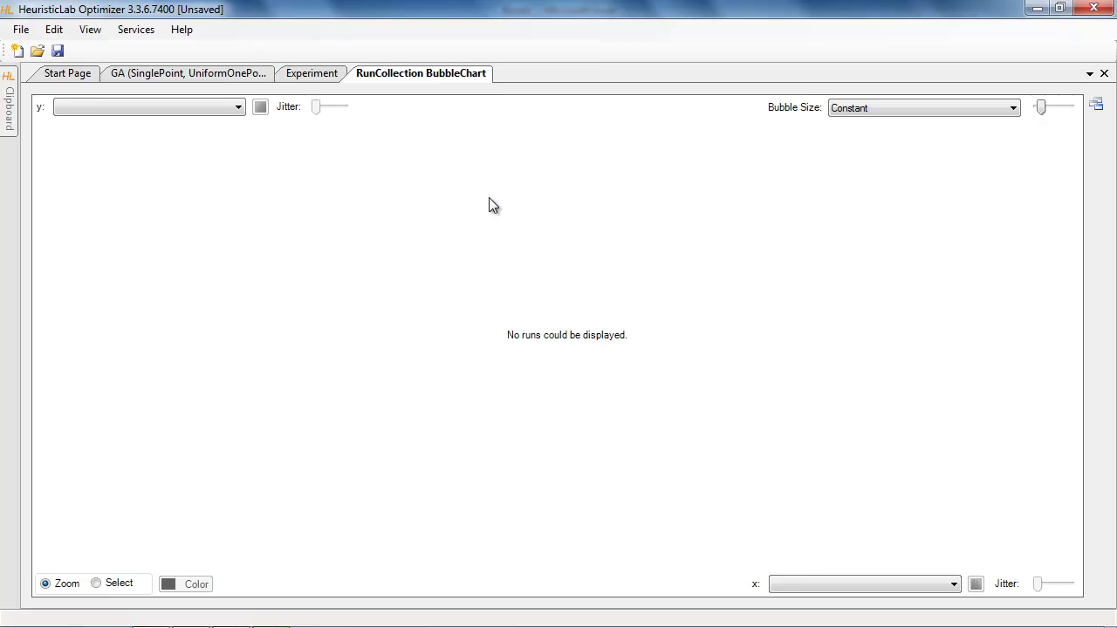
Plot BestQuality on the y-axis against Index on the x-axis, with Execution Time as the bubble size
{"action": "left_click", "coordinate": [939, 584]}
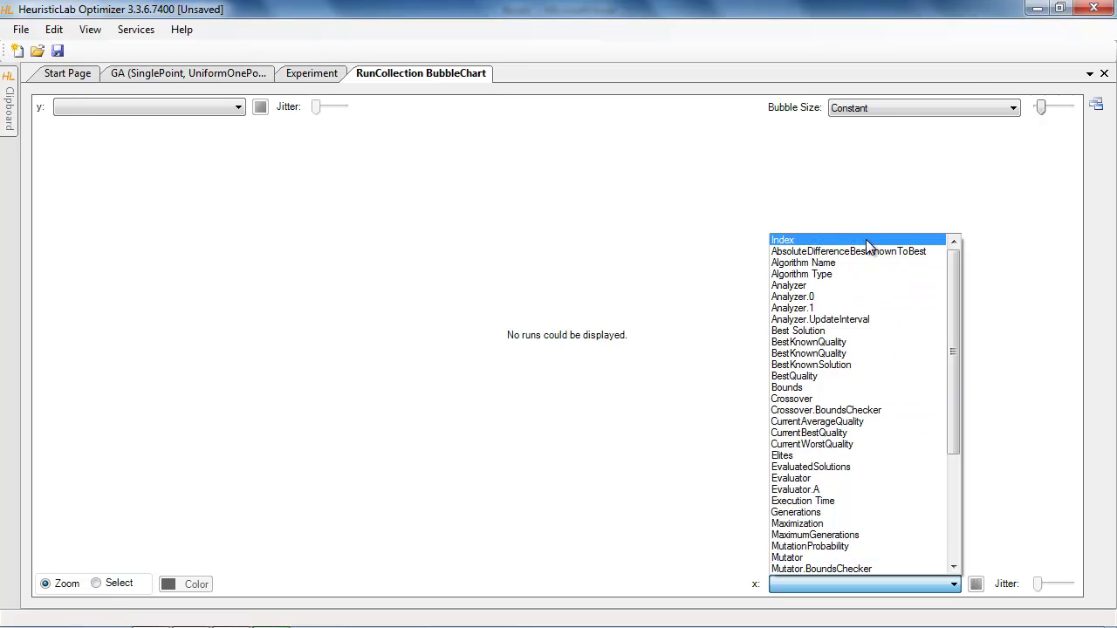
{"action": "left_click", "coordinate": [866, 240]}
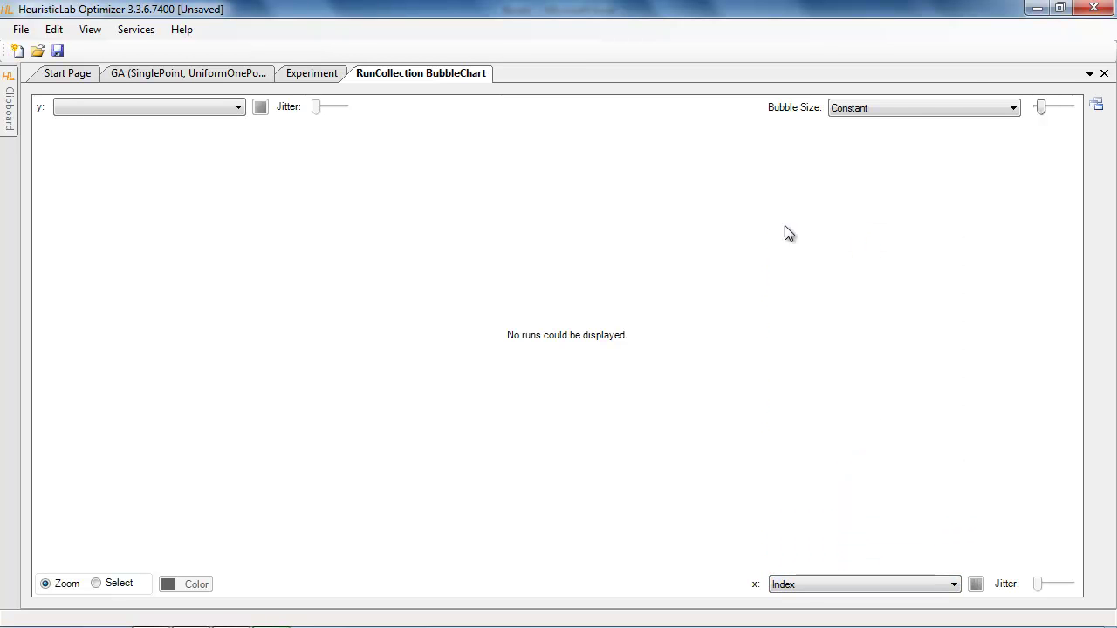
{"action": "left_click", "coordinate": [227, 116]}
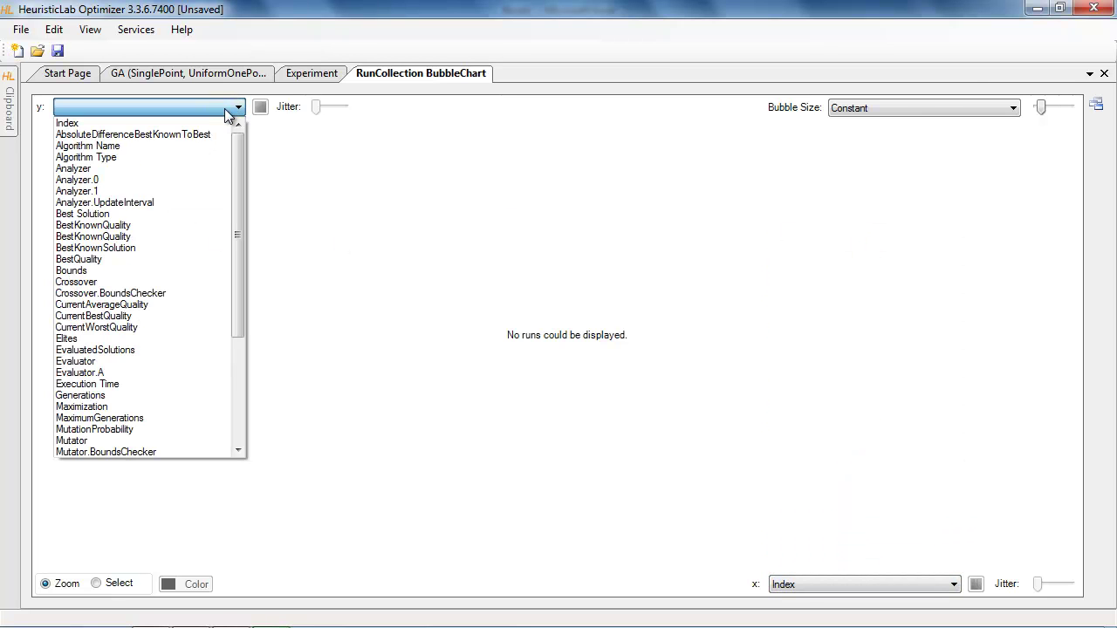
{"action": "left_click", "coordinate": [175, 258]}
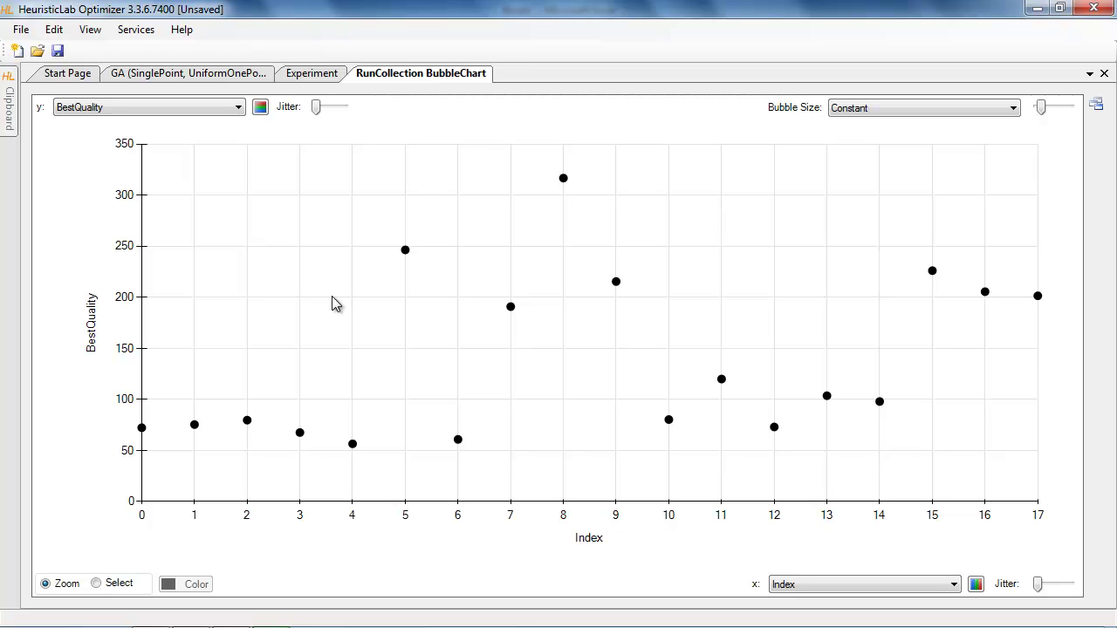
{"action": "left_click", "coordinate": [918, 108]}
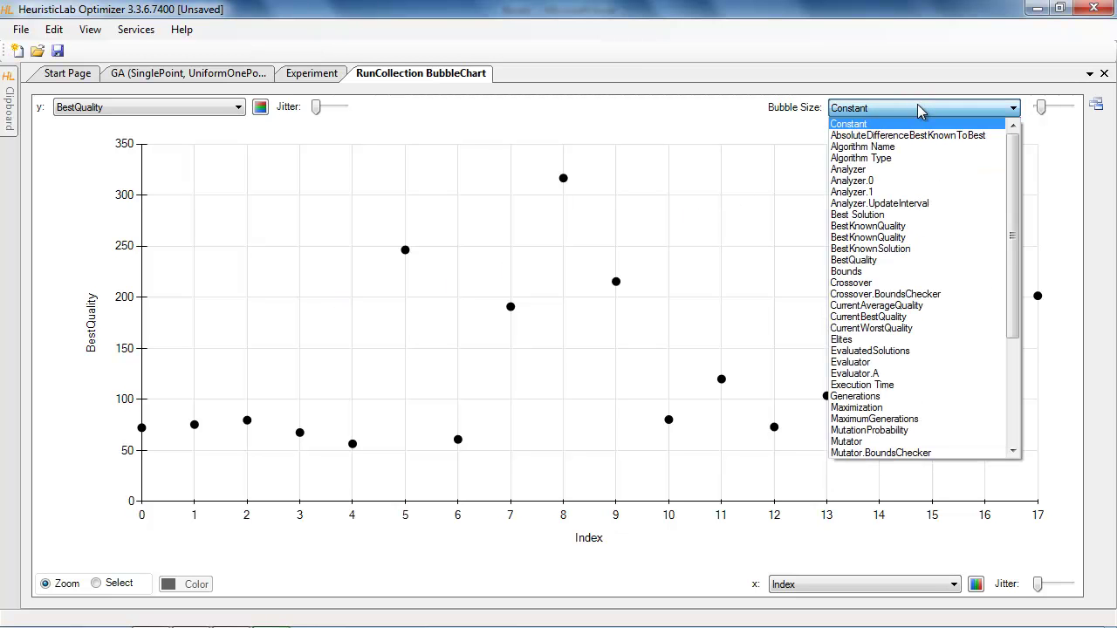
{"action": "left_click", "coordinate": [913, 385]}
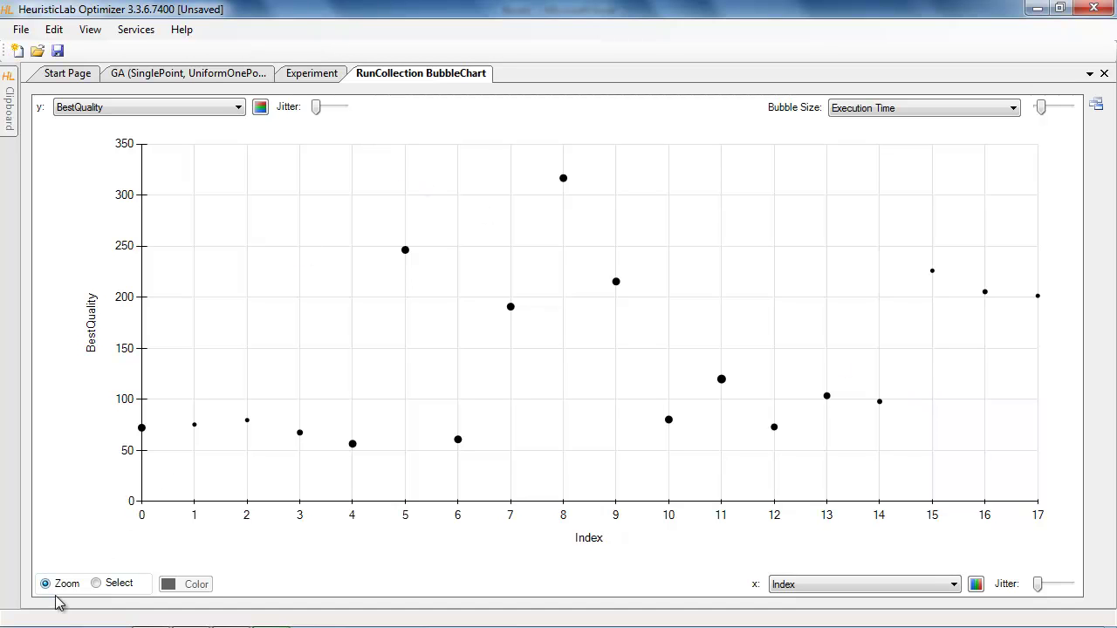
Zoom in on the high BestQuality runs around indices 5 to 9, then reset the chart zoom
{"action": "left_click_drag", "start_coordinate": [361, 161], "coordinate": [669, 362]}
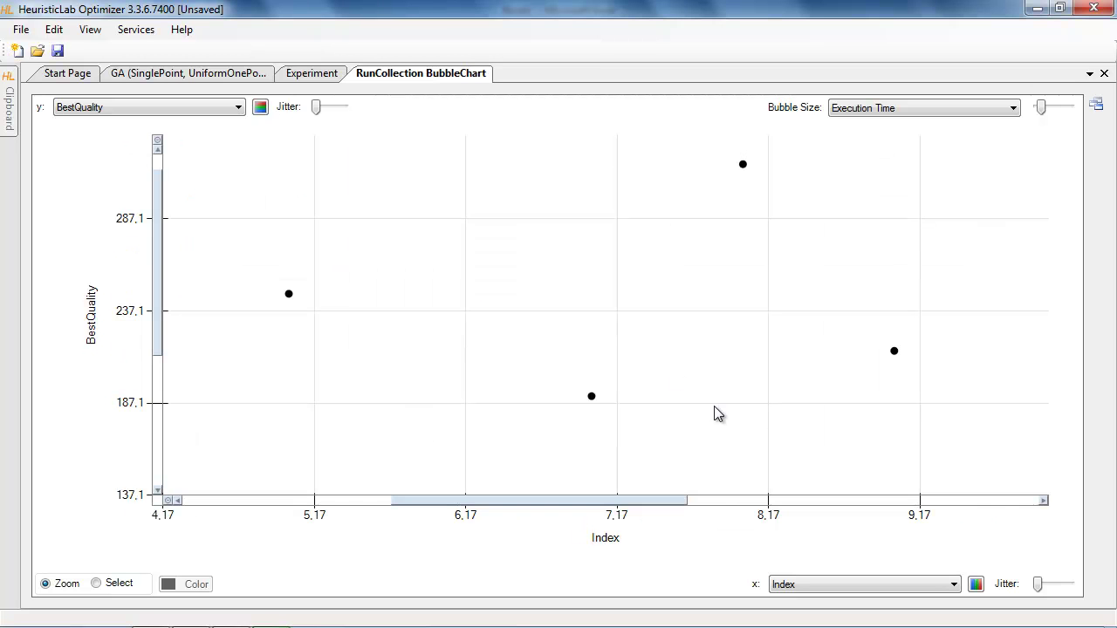
{"action": "left_click", "coordinate": [712, 370]}
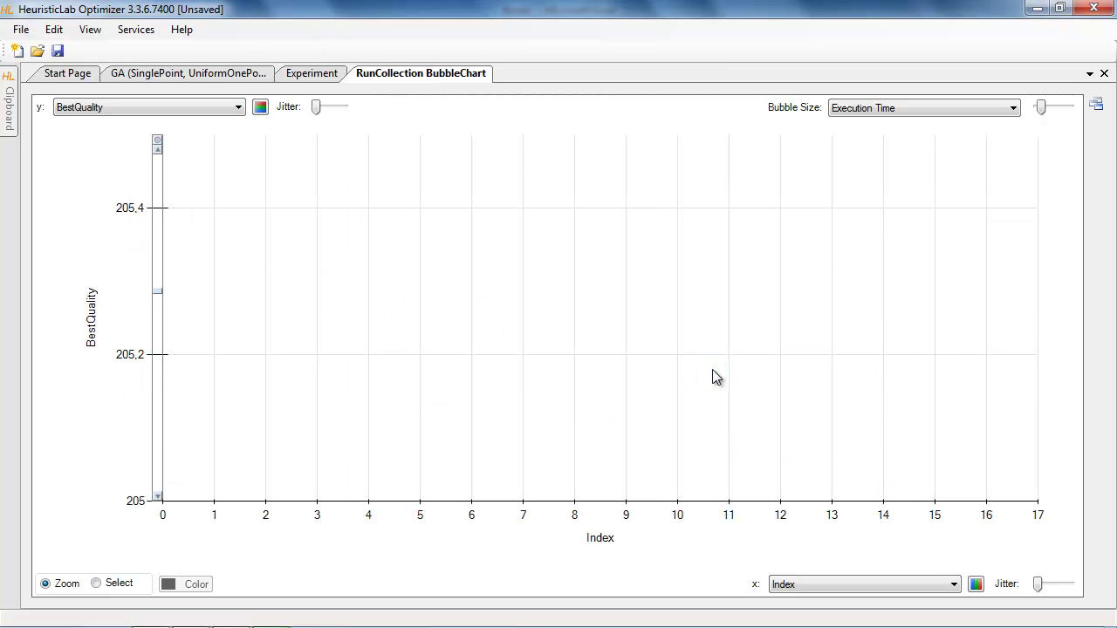
{"action": "left_click", "coordinate": [712, 368]}
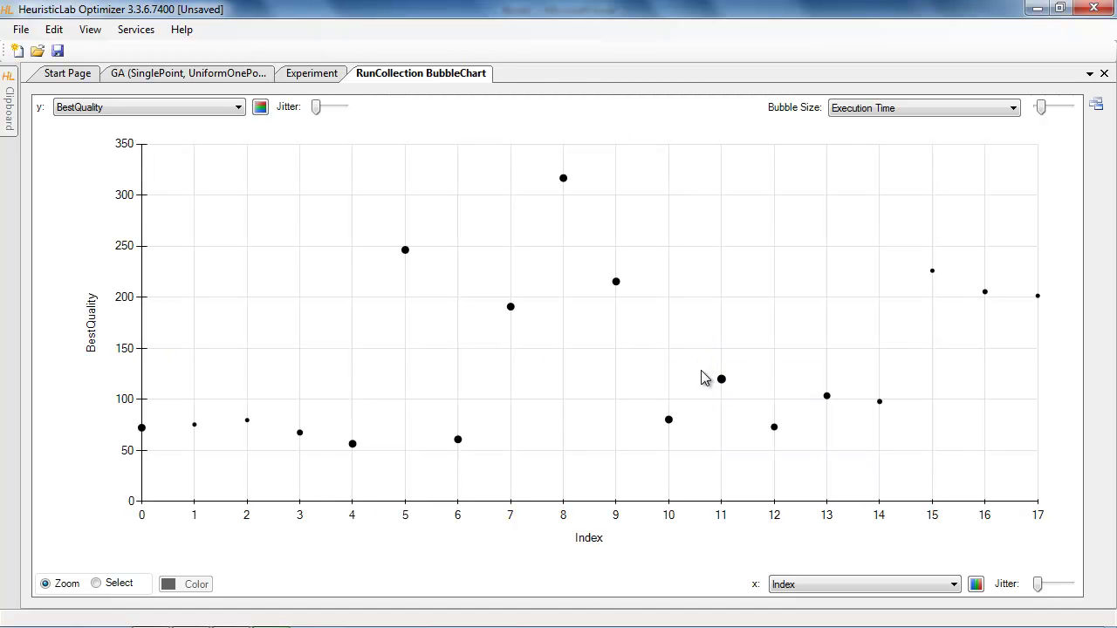
Switch the chart to selection mode and color the runs at indices 5, 7, 8 and 9 red
{"action": "left_click", "coordinate": [122, 583]}
{"action": "left_click", "coordinate": [199, 585]}
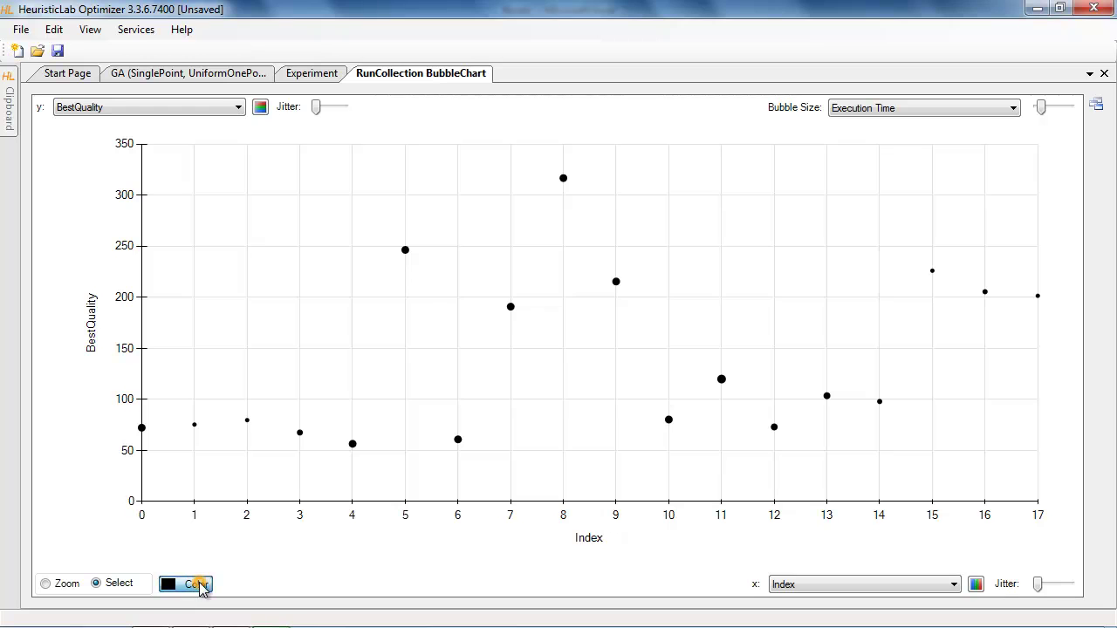
{"action": "left_click", "coordinate": [478, 184]}
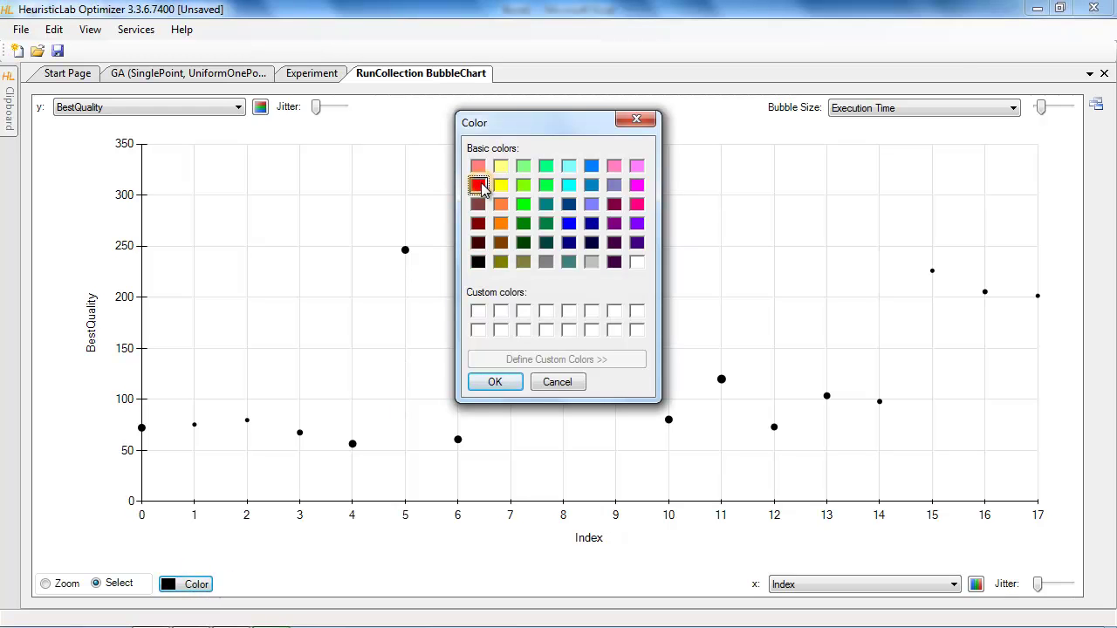
{"action": "left_click", "coordinate": [495, 382]}
{"action": "left_click", "coordinate": [356, 158]}
{"action": "left_click_drag", "start_coordinate": [464, 231], "coordinate": [655, 342]}
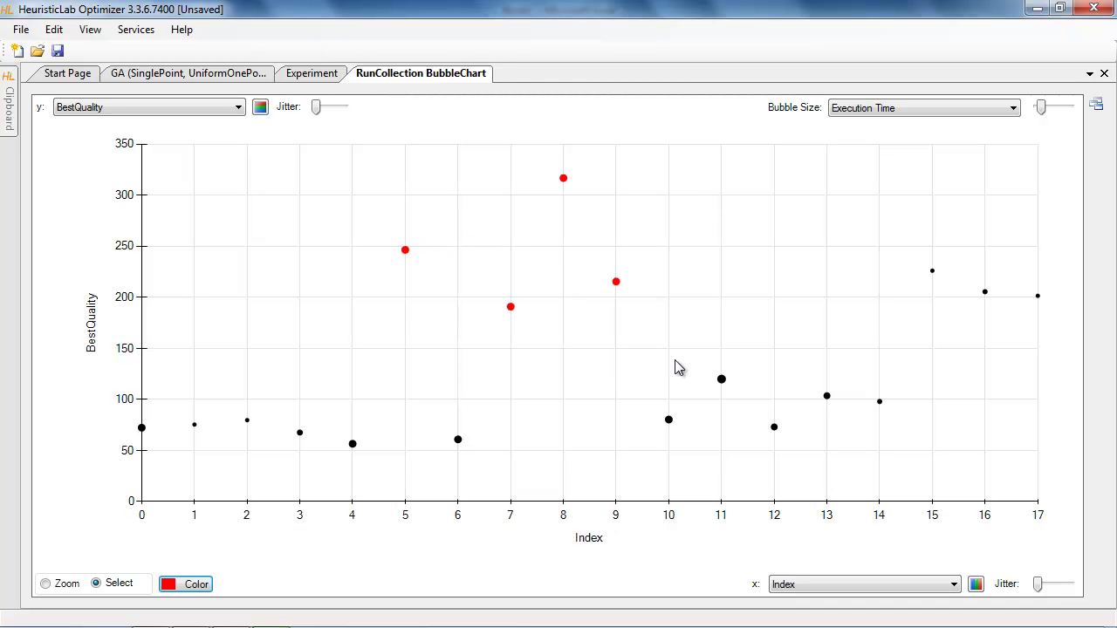
Hide the run at index 8 and color all remaining runs according to their BestQuality values
{"action": "right_click", "coordinate": [564, 181]}
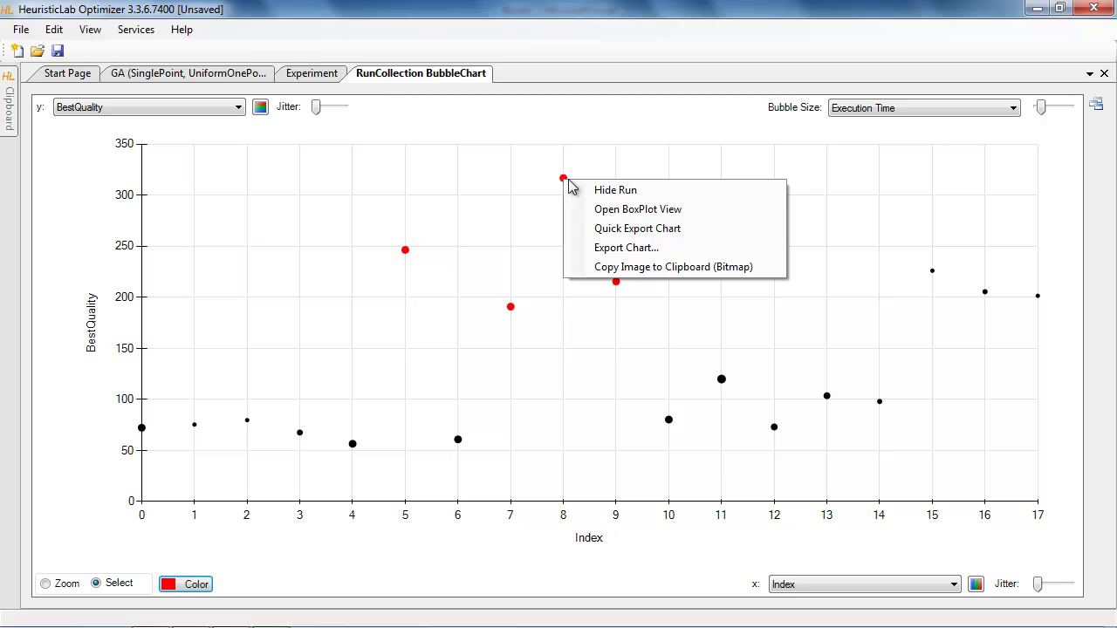
{"action": "left_click", "coordinate": [654, 194]}
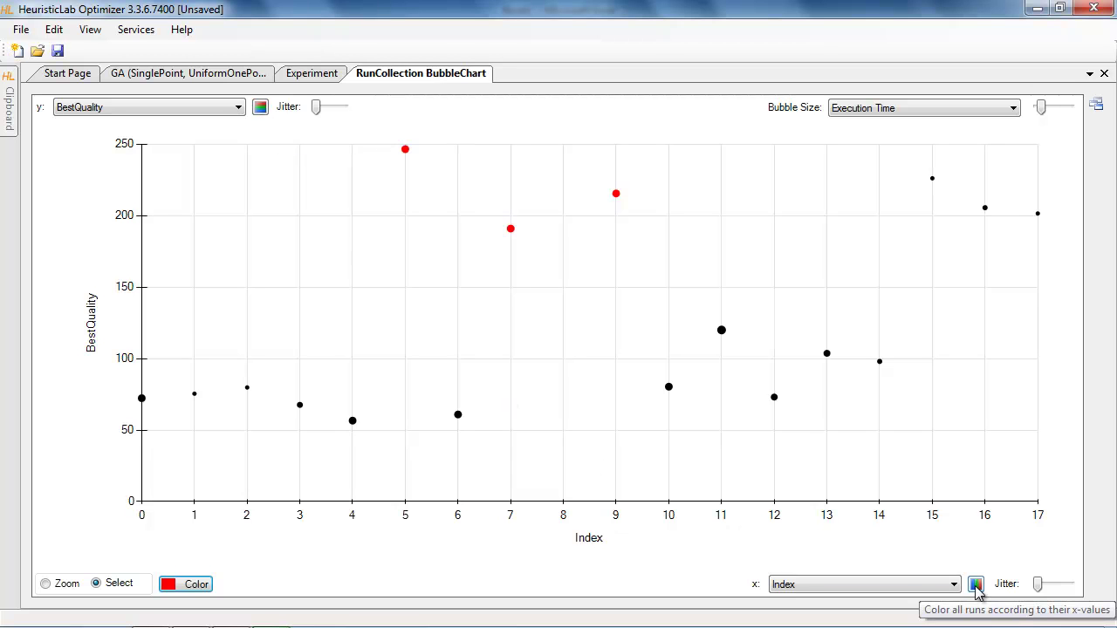
{"action": "left_click", "coordinate": [261, 107]}
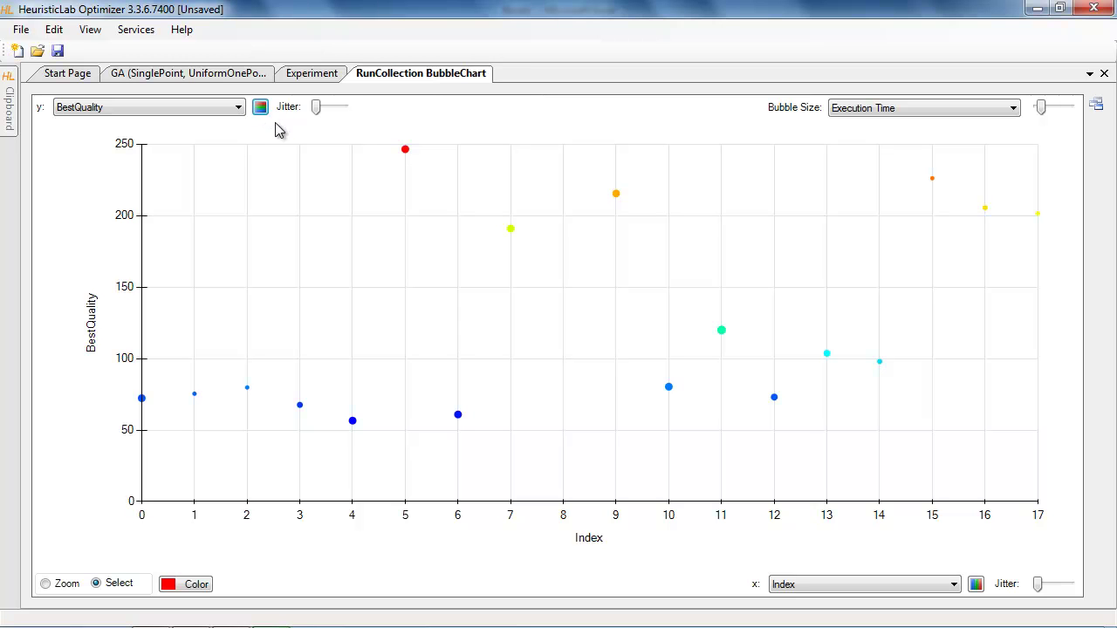
Plot Mutator against Crossover and add jitter on both axes to separate the overlapping bubbles
{"action": "left_click", "coordinate": [845, 585]}
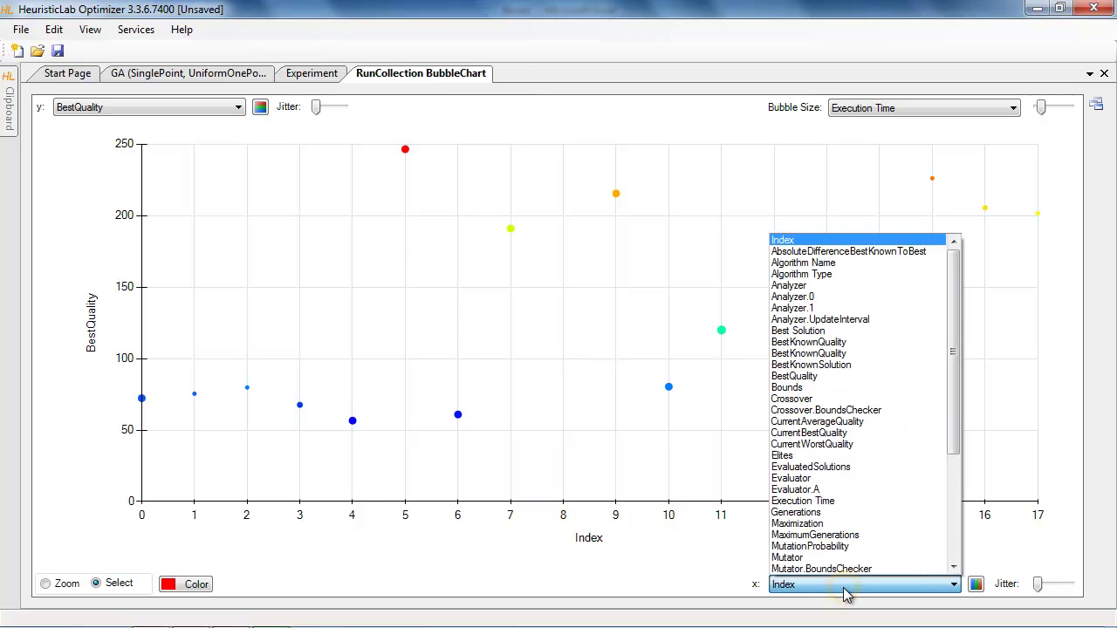
{"action": "left_click", "coordinate": [829, 399]}
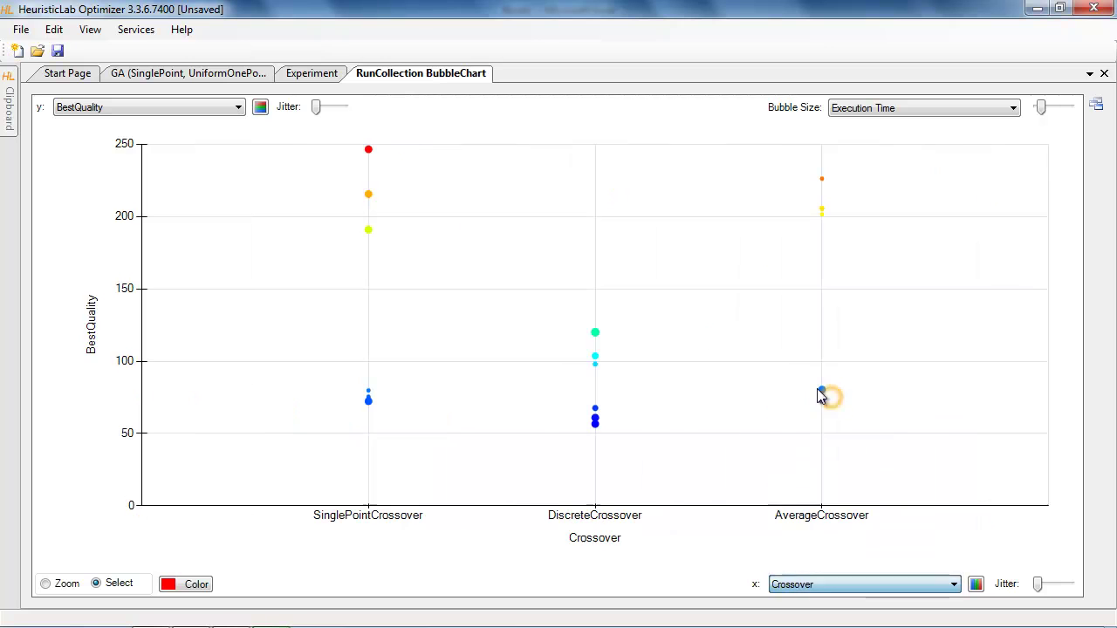
{"action": "left_click", "coordinate": [196, 106]}
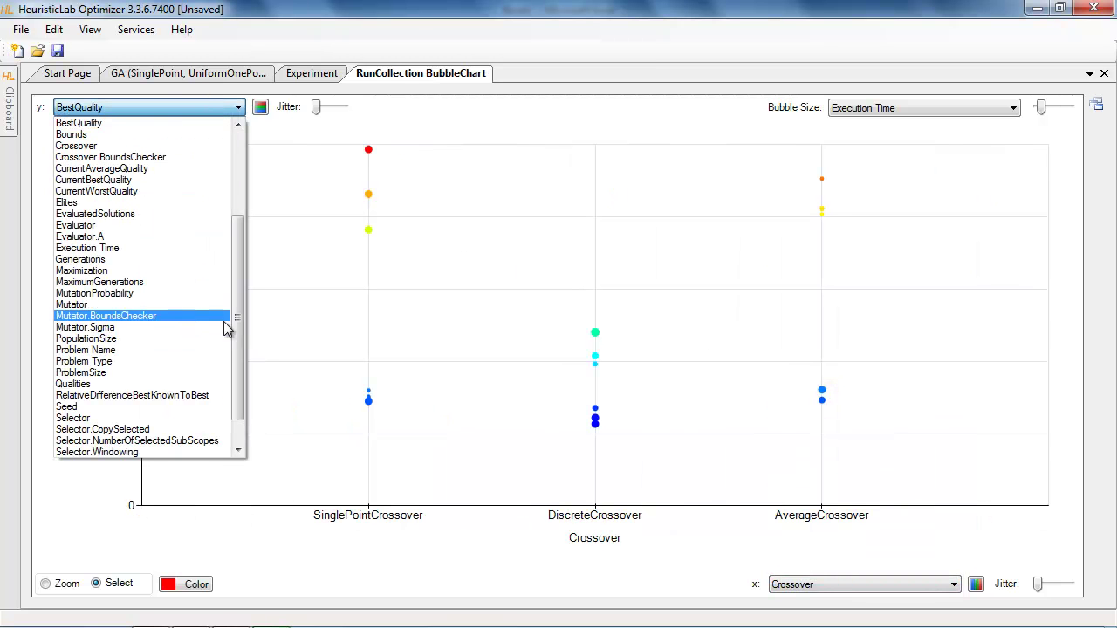
{"action": "left_click", "coordinate": [193, 304]}
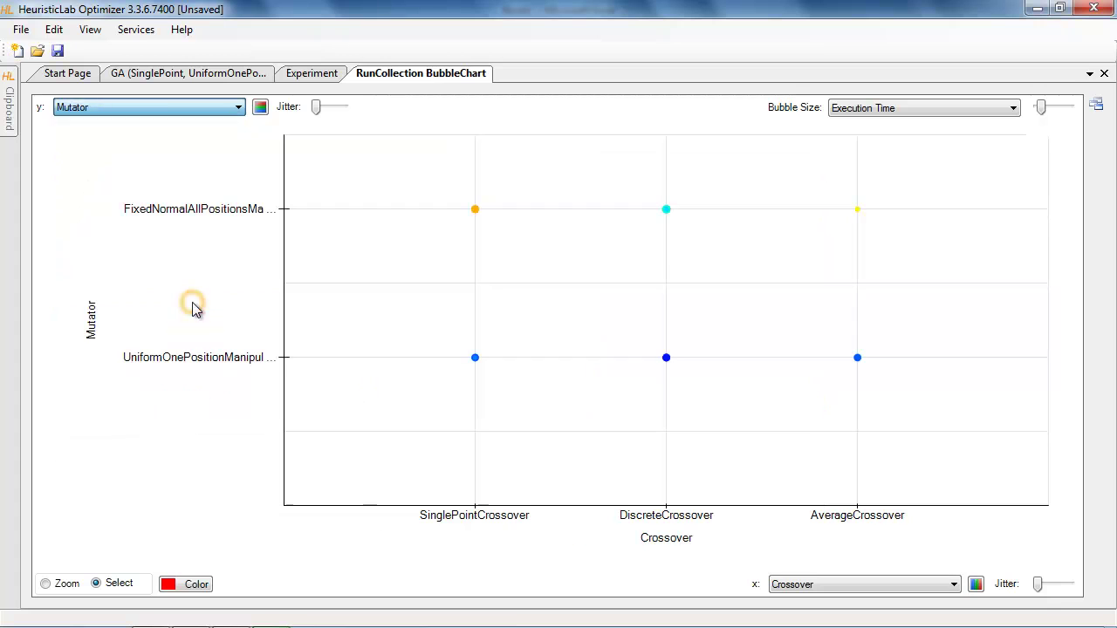
{"action": "left_click_drag", "start_coordinate": [1039, 584], "coordinate": [1051, 583]}
{"action": "left_click_drag", "start_coordinate": [316, 107], "coordinate": [336, 109]}
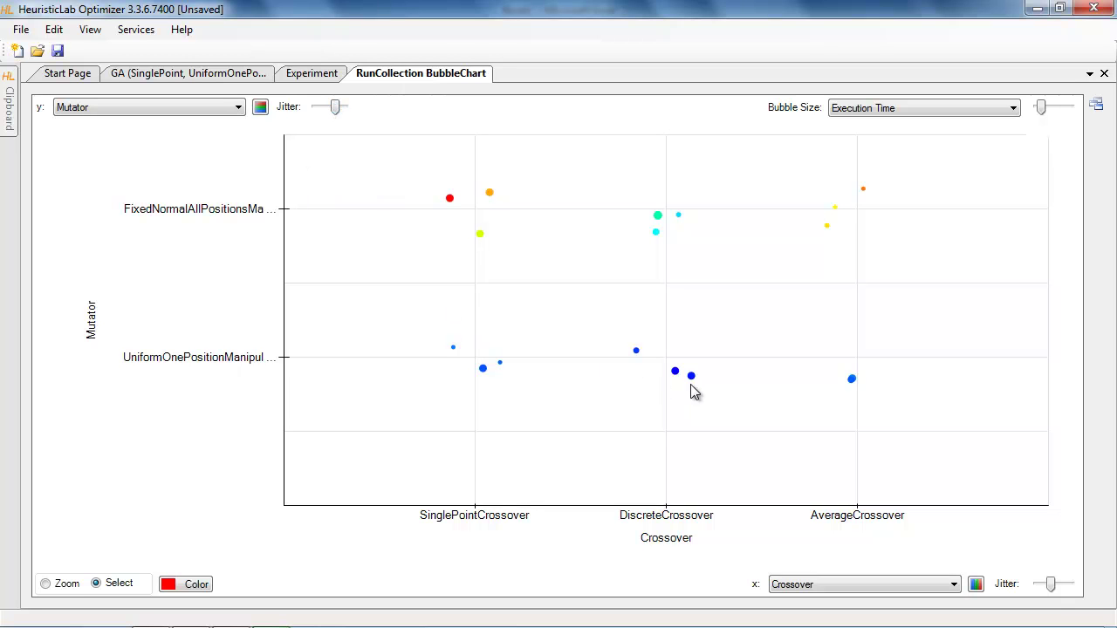
Inspect the parameters and results of Discrete UniformOnePosition Run 3, then check the bubble chart's export options
{"action": "double_click", "coordinate": [692, 377]}
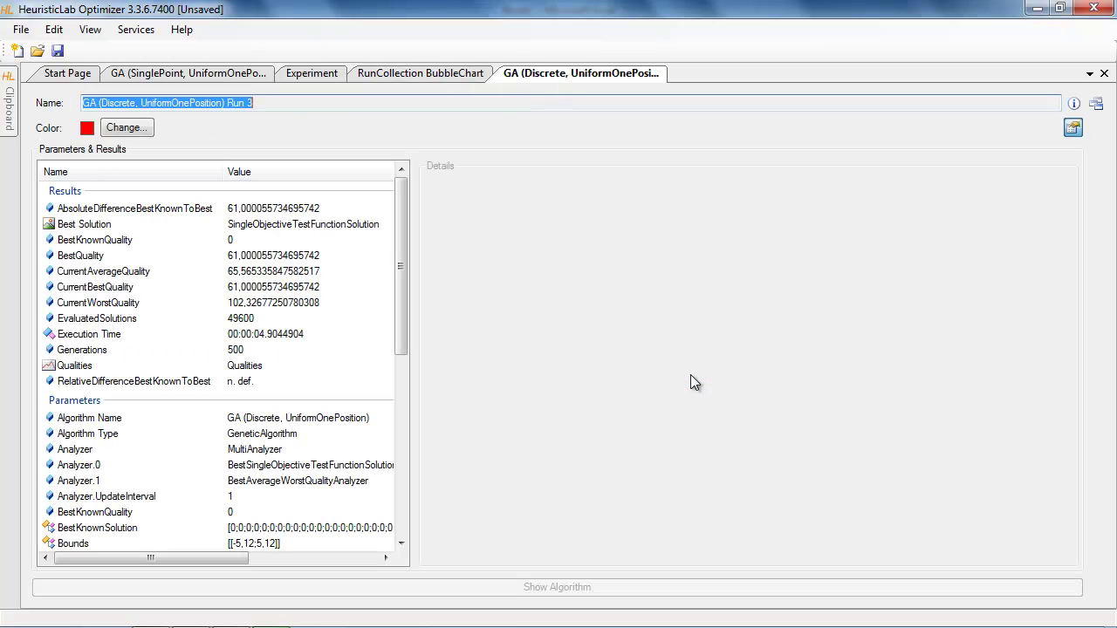
{"action": "left_click", "coordinate": [1104, 73]}
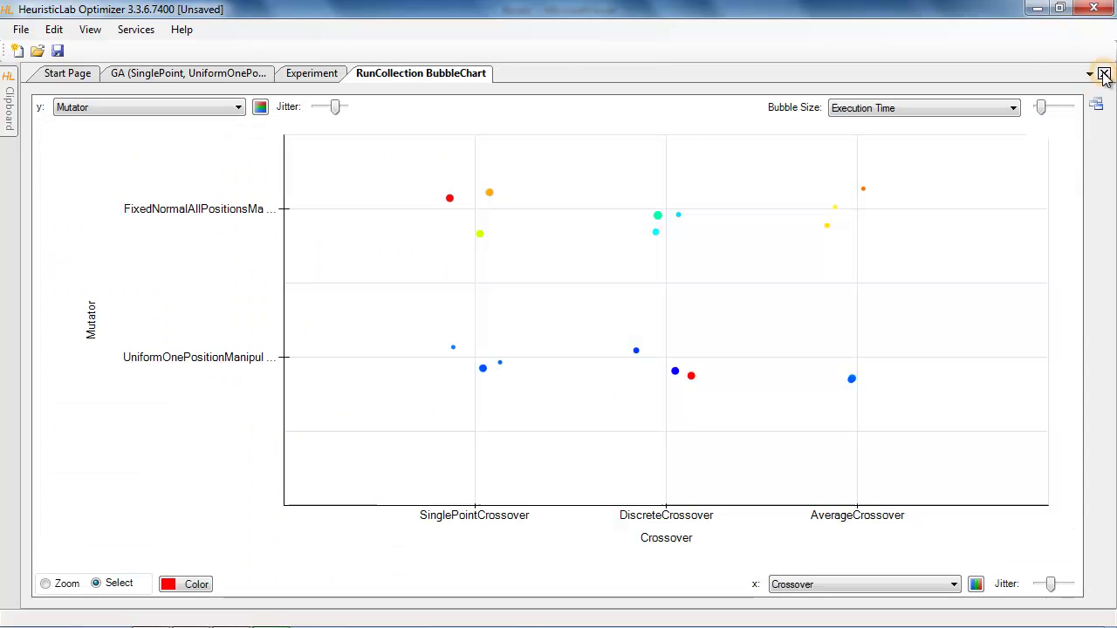
{"action": "right_click", "coordinate": [756, 317]}
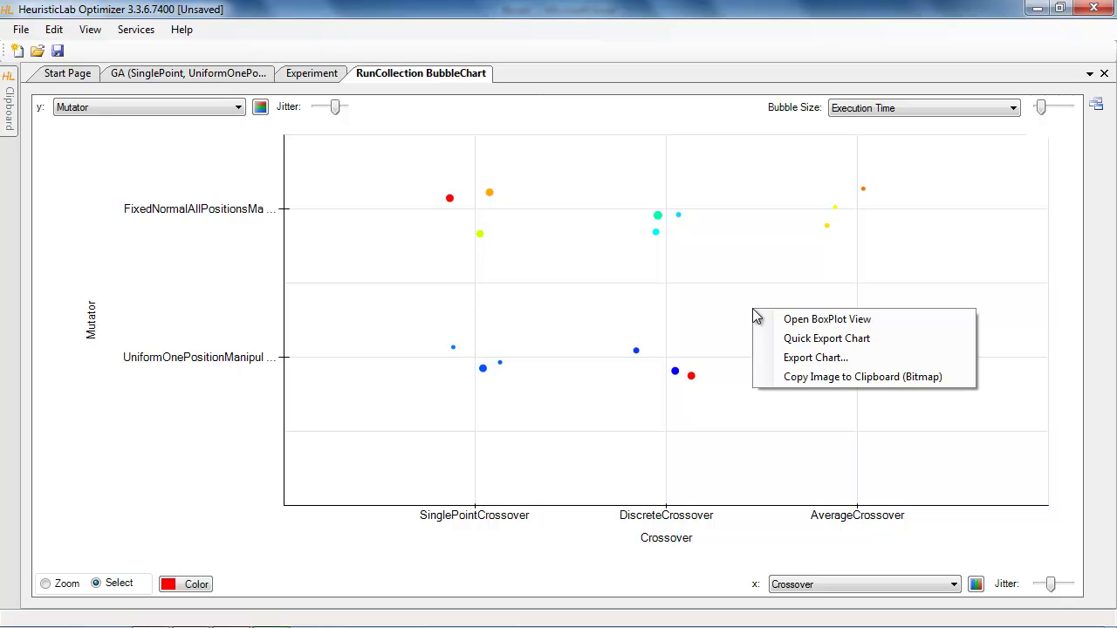
{"action": "left_click", "coordinate": [808, 466]}
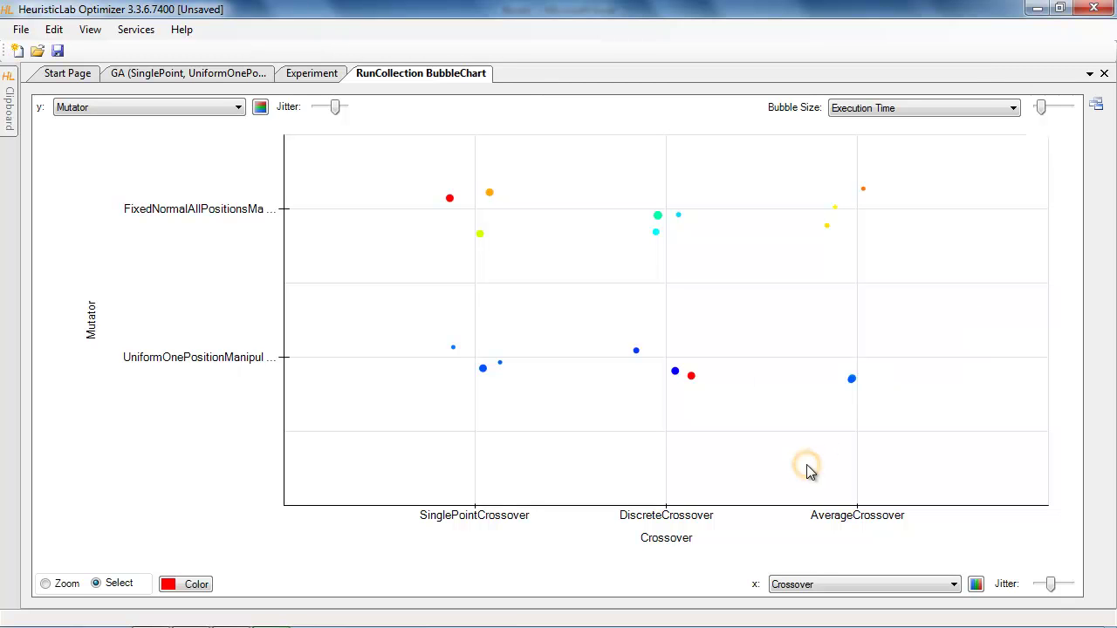
Close the bubble chart and analyze the experiment's runs with RunCollection BoxPlots
{"action": "left_click", "coordinate": [1105, 73]}
{"action": "left_click", "coordinate": [226, 191]}
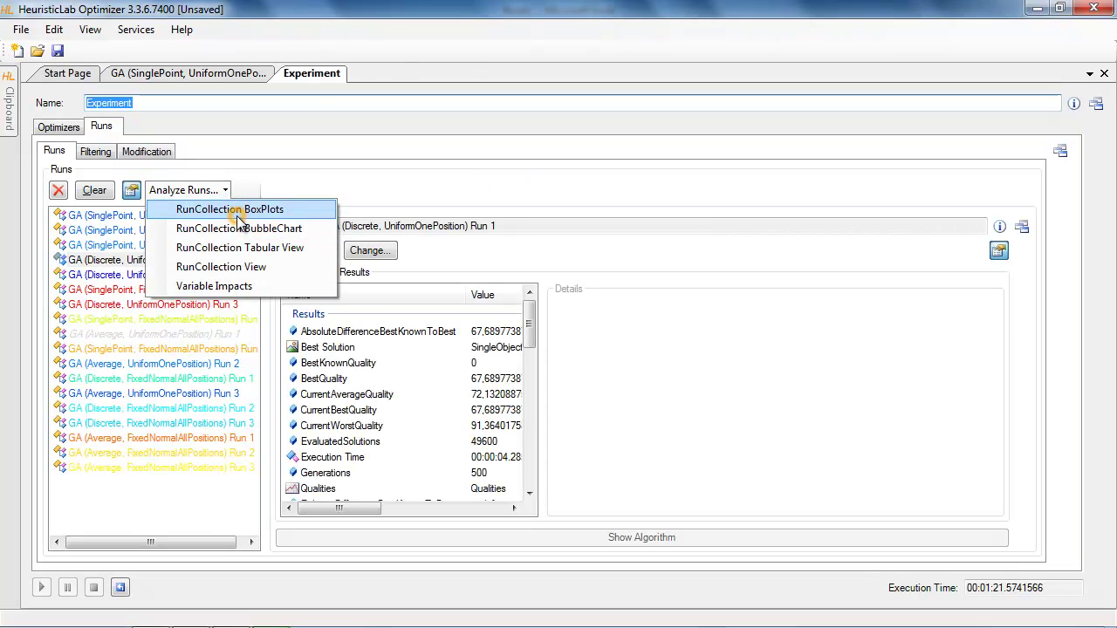
{"action": "left_click", "coordinate": [225, 210]}
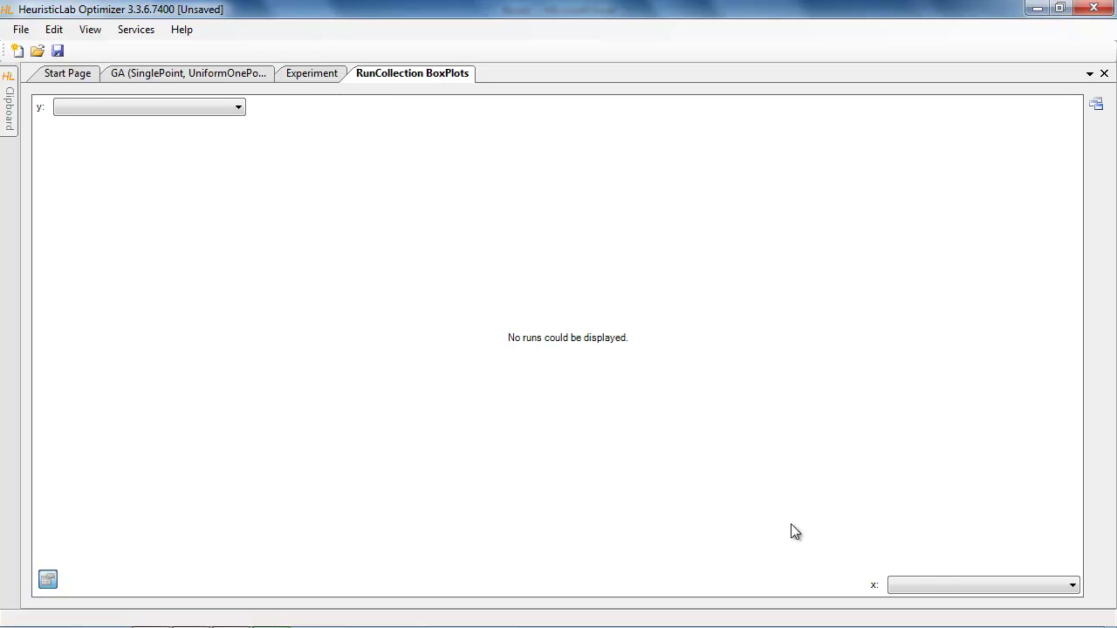
Show box plots of BestQuality grouped by Crossover and check the chart's export options
{"action": "left_click", "coordinate": [964, 587]}
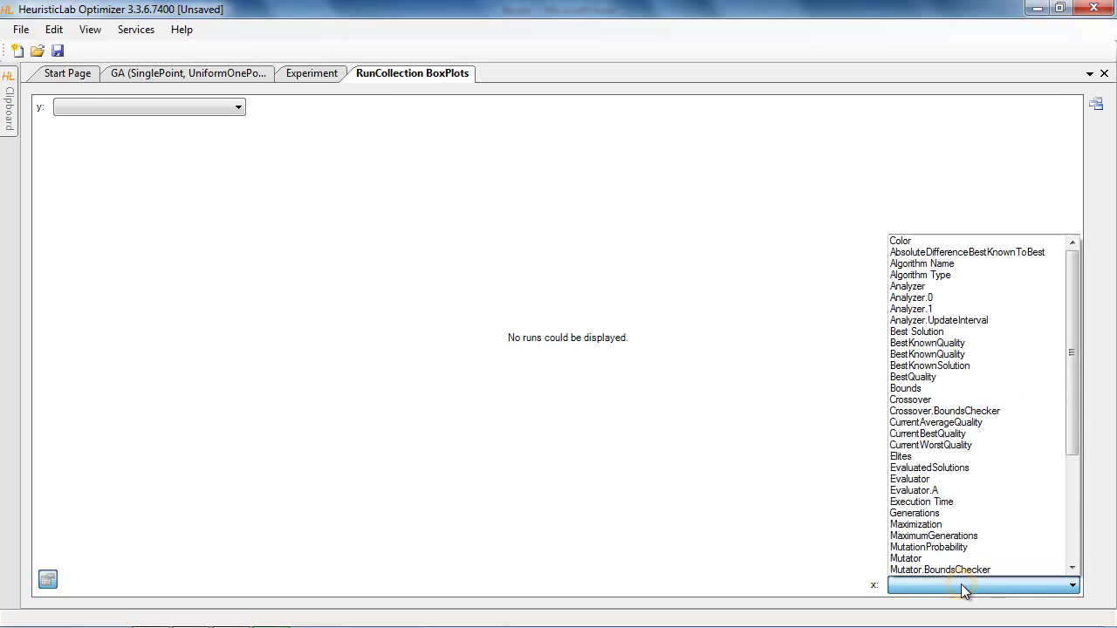
{"action": "left_click", "coordinate": [954, 401]}
{"action": "left_click", "coordinate": [179, 121]}
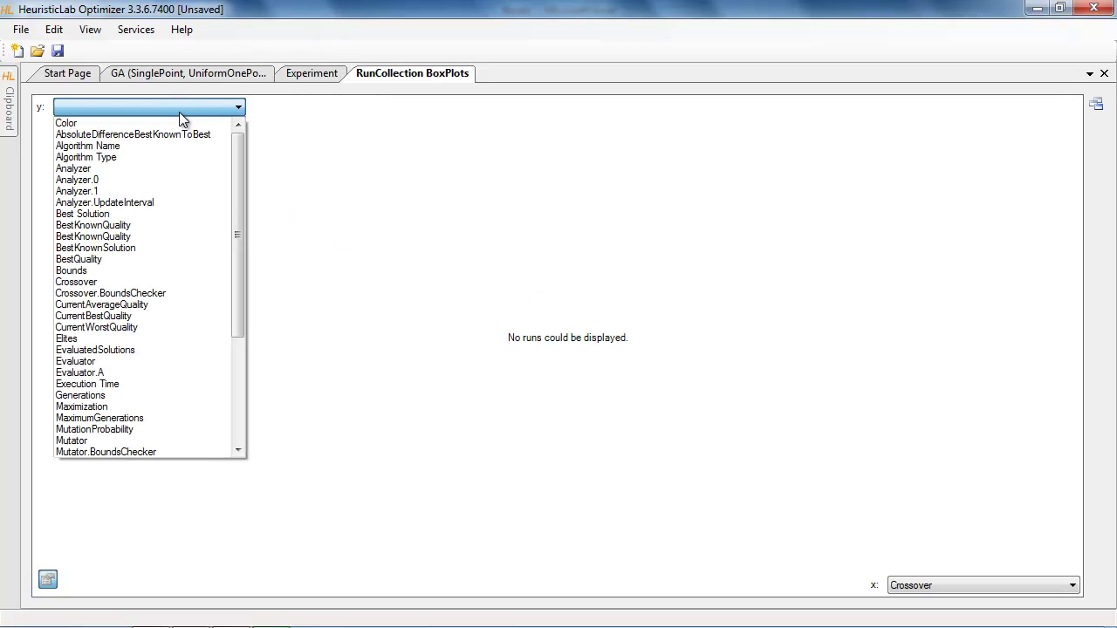
{"action": "left_click", "coordinate": [152, 260]}
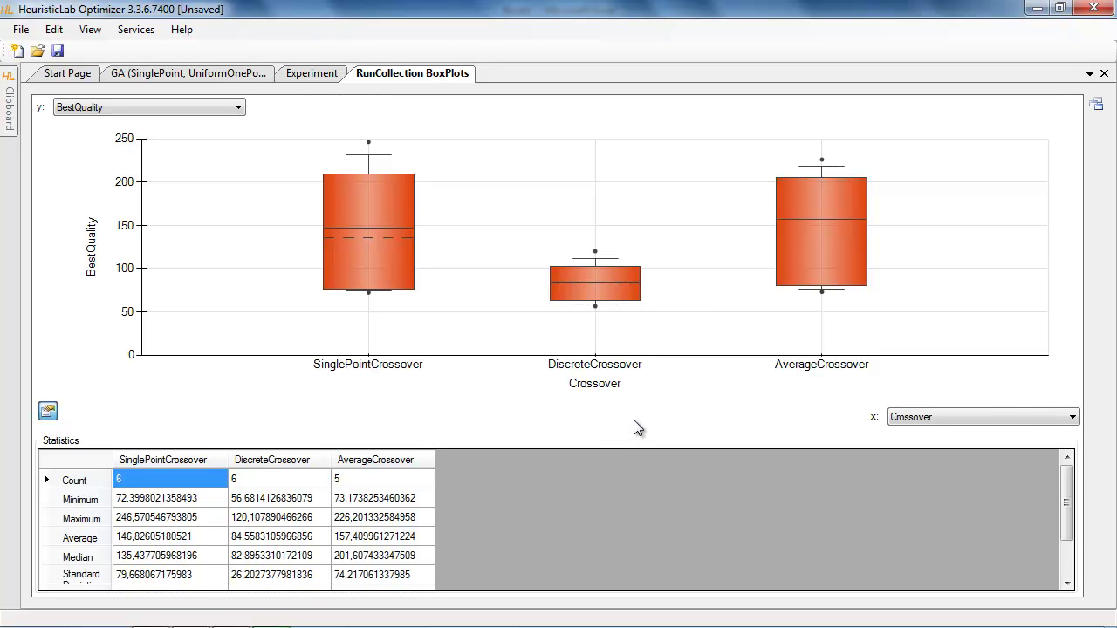
{"action": "right_click", "coordinate": [707, 335]}
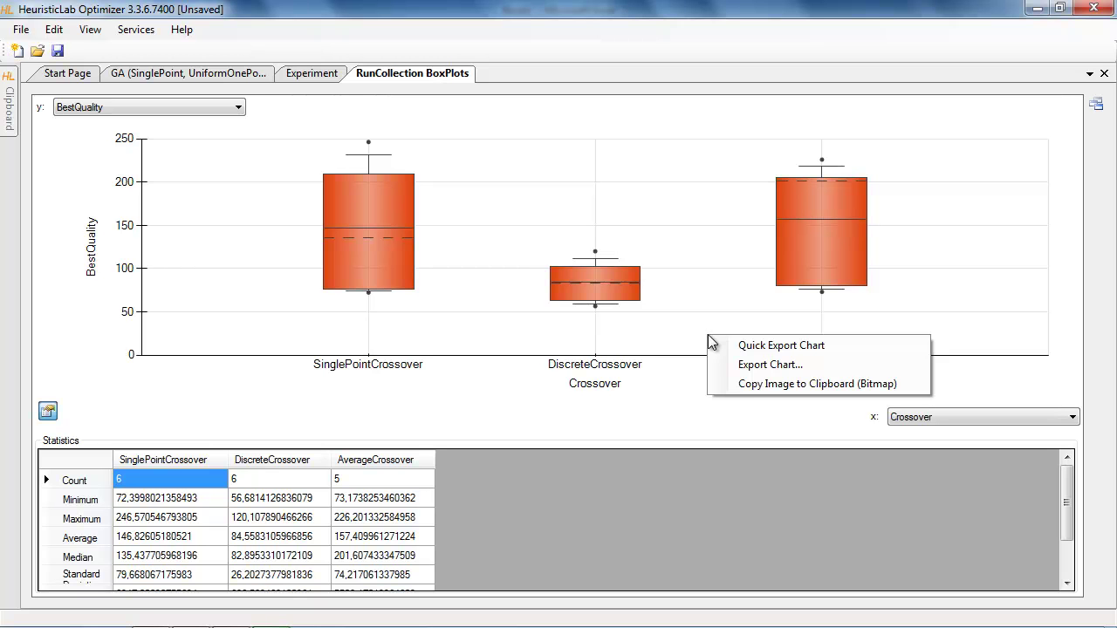
{"action": "left_click", "coordinate": [673, 399]}
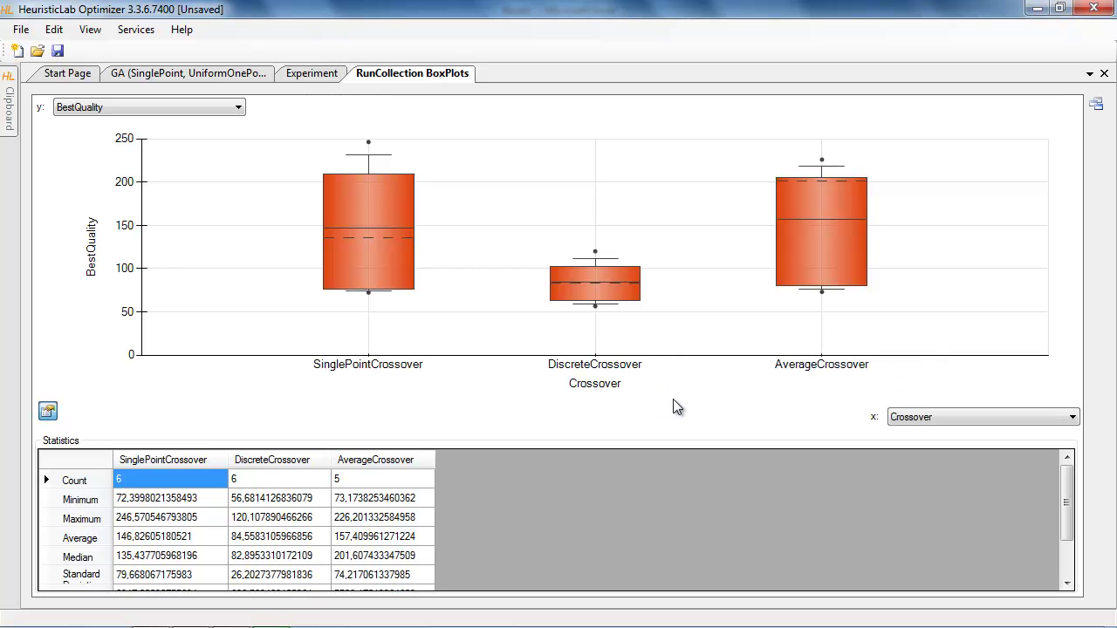